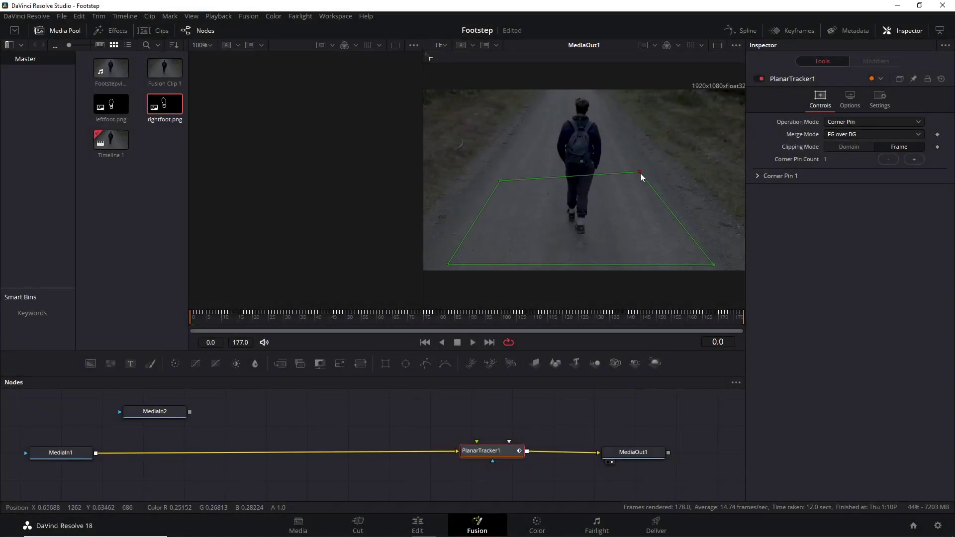
Fit PlanarTracker1's corner pin to the road by lowering its far-right corner and extending both near corners outward
left_click_drag(640, 173, 644, 181)
left_click_drag(714, 265, 716, 268)
left_click_drag(448, 264, 446, 267)
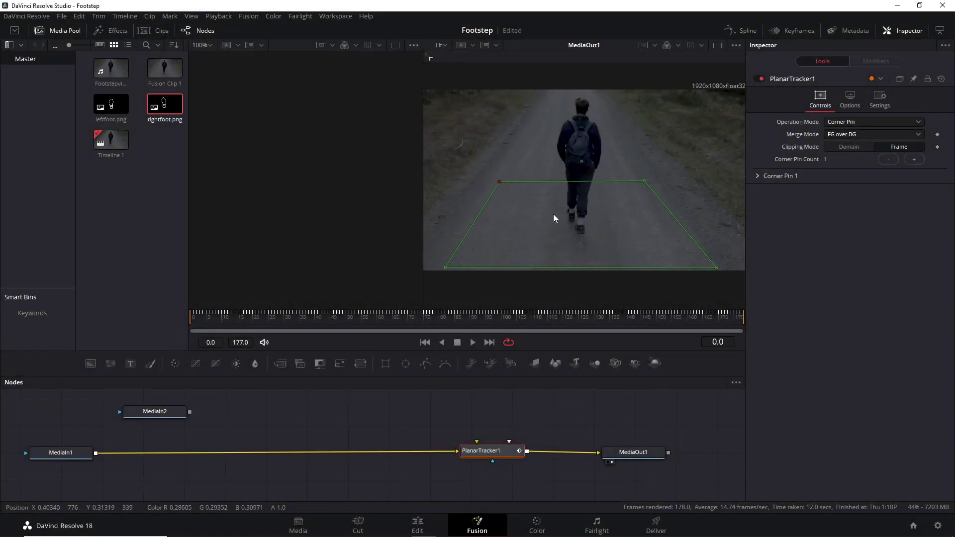
Connect MediaIn2 to PlanarTracker1 as the foreground and reposition both nodes closer together in the node graph
left_click_drag(190, 412, 476, 442)
left_click_drag(155, 412, 232, 407)
left_click_drag(491, 452, 490, 452)
left_click_drag(490, 453, 489, 440)
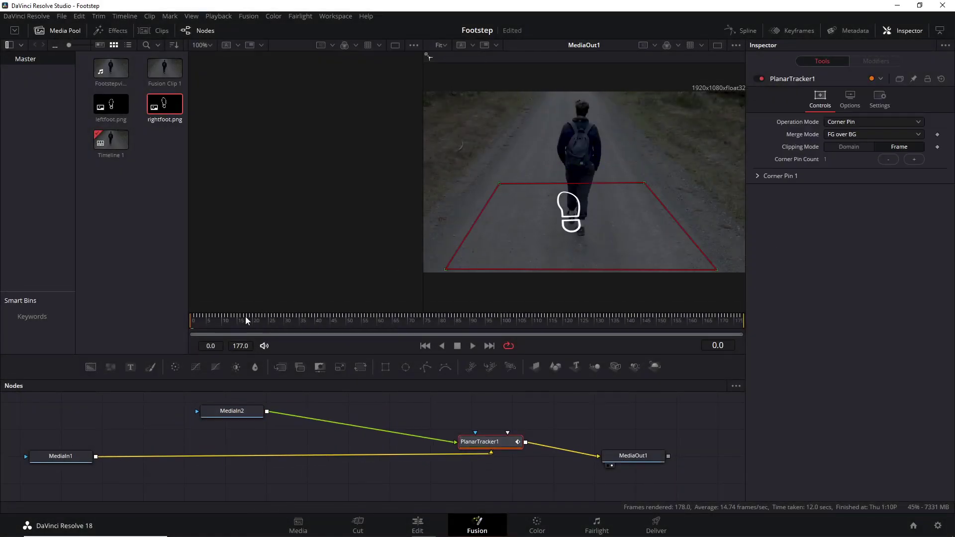
Return to frame 0 and lower the two far corners of the corner pin to flatten the footprint's perspective
left_click_drag(245, 321, 190, 326)
left_click_drag(645, 185, 645, 195)
left_click_drag(499, 185, 497, 195)
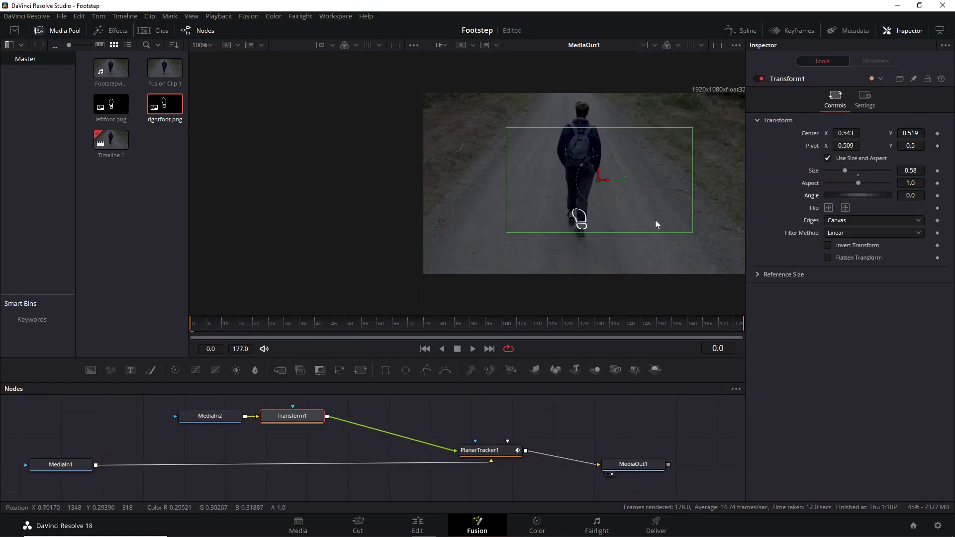
Move the footprint down to center X 0.544, Y 0.397 in Transform1 and reduce its size
left_click_drag(655, 219, 655, 241)
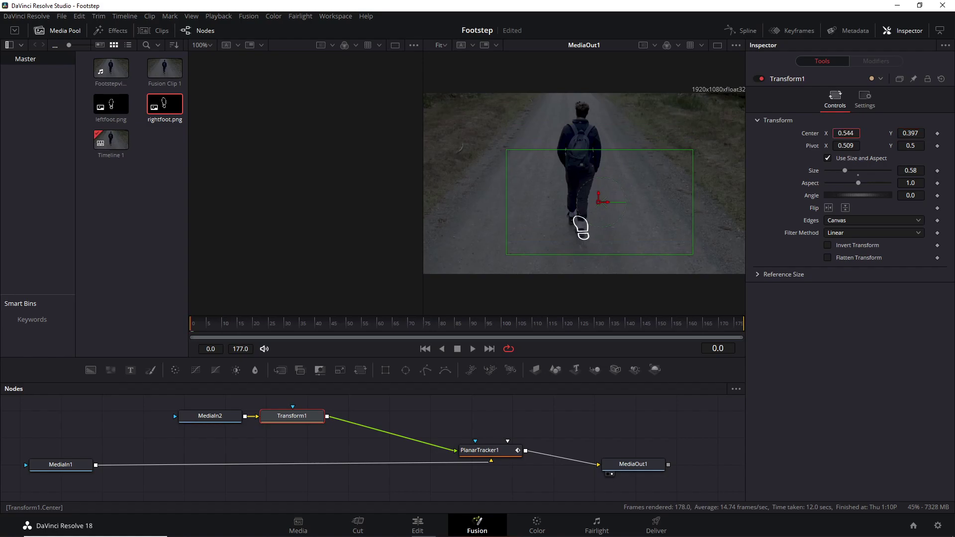
left_click_drag(845, 170, 834, 171)
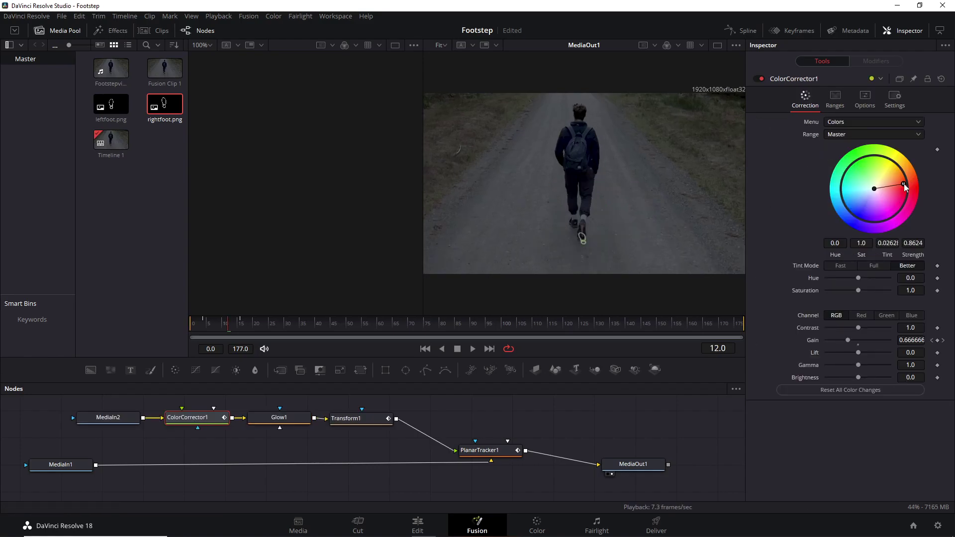
Set the footprint's color correction to saturation 2.0 and gain 0.89, with a slightly adjusted contrast
left_click_drag(857, 291, 897, 299)
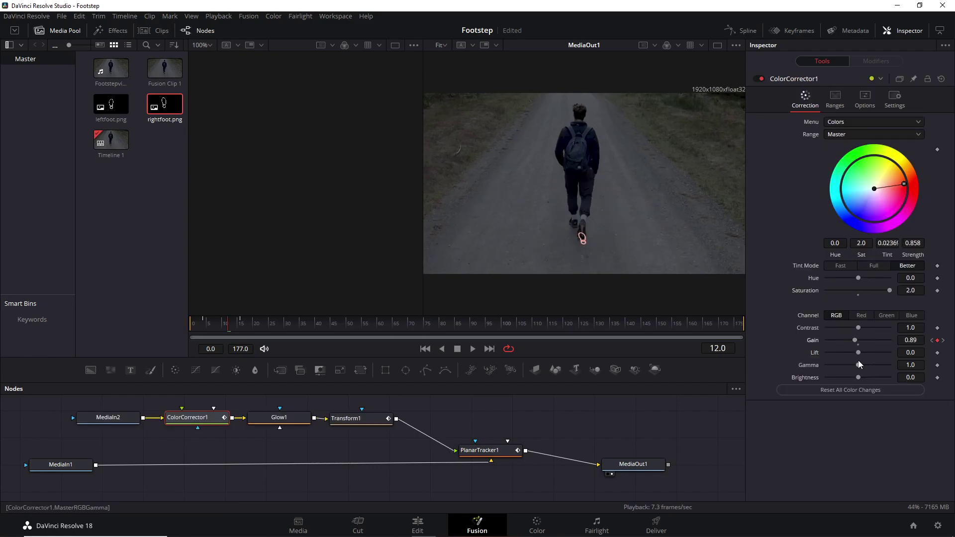
left_click_drag(858, 328, 859, 328)
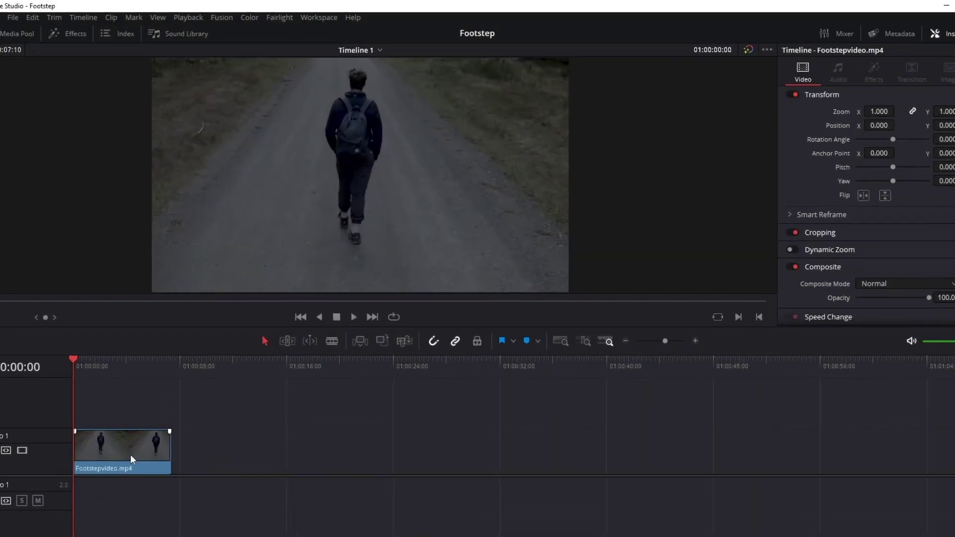
Turn Footstepvideo.mp4 on the timeline into a new Fusion clip and open it in Fusion, spacing MediaOut1 away from MediaIn1
right_click(163, 413)
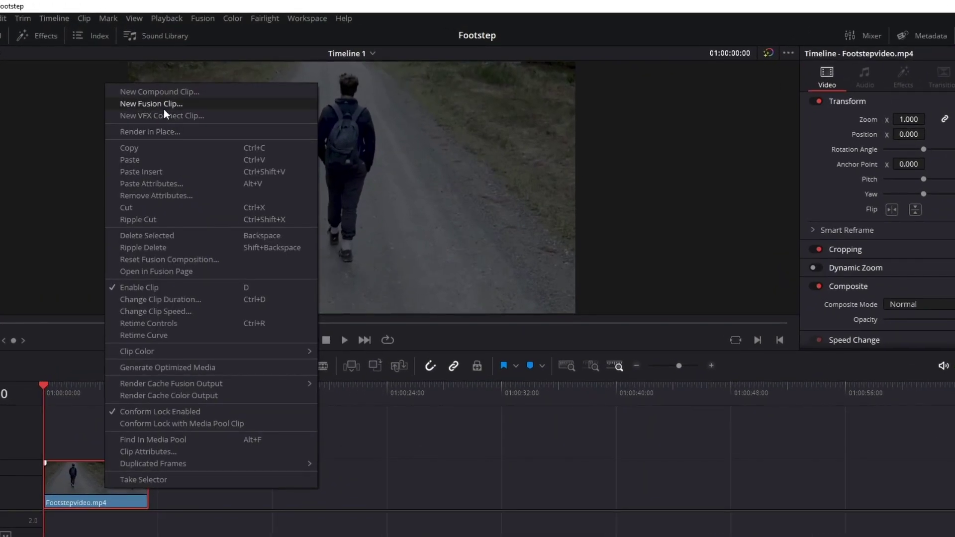
left_click(211, 92)
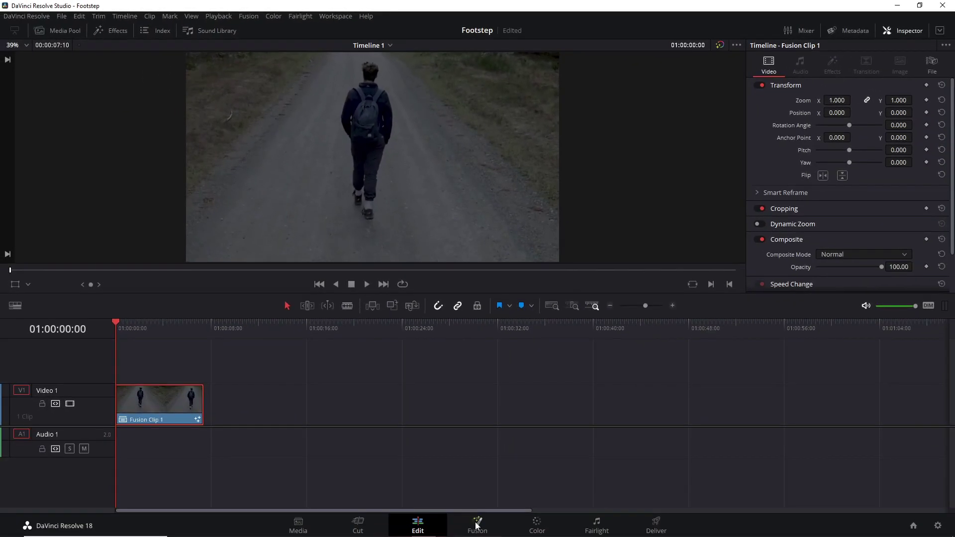
left_click(475, 525)
left_click_drag(472, 453, 628, 454)
Add a Planar Tracker node after MediaIn1 and place it close to MediaOut1
left_click(82, 452)
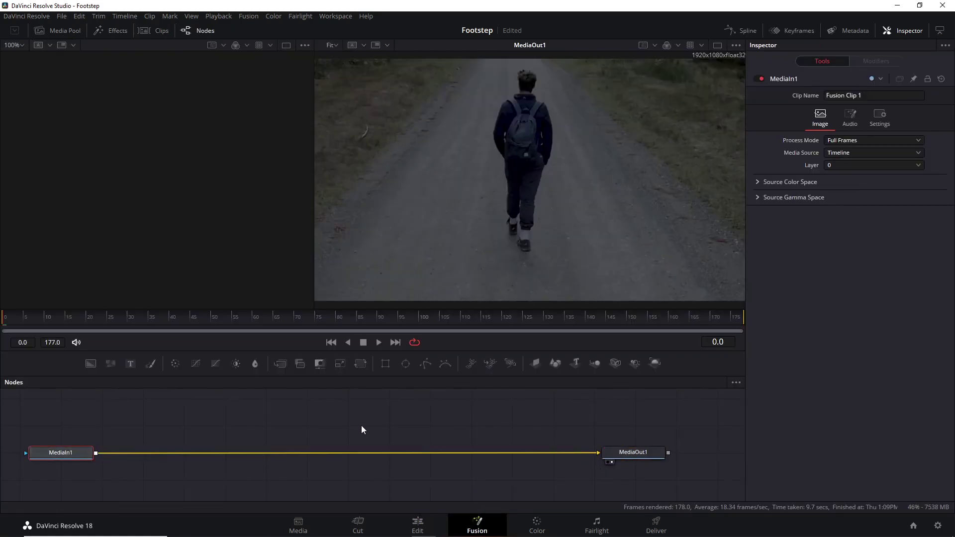
key("shift+space")
type("plana")
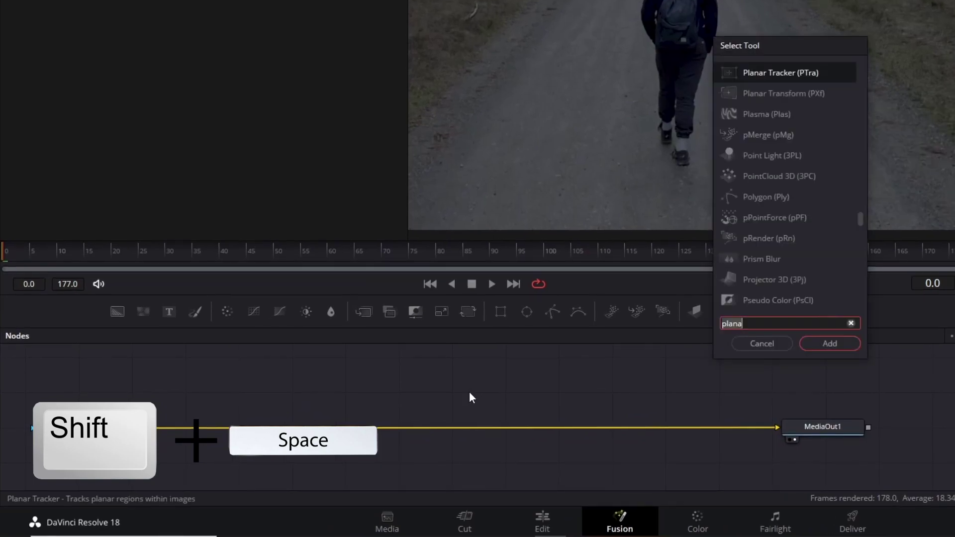
key("BackSpace")
type("p")
key("BackSpace")
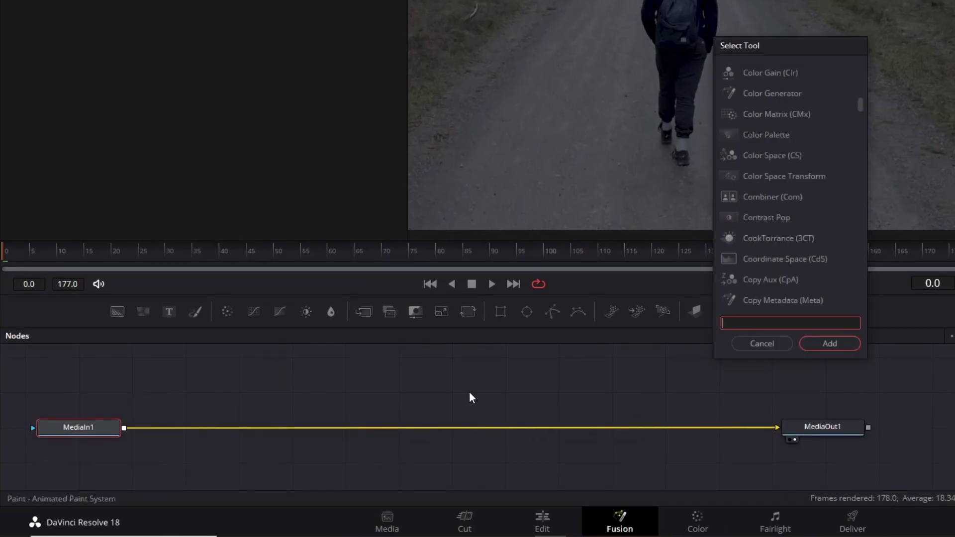
type("plana")
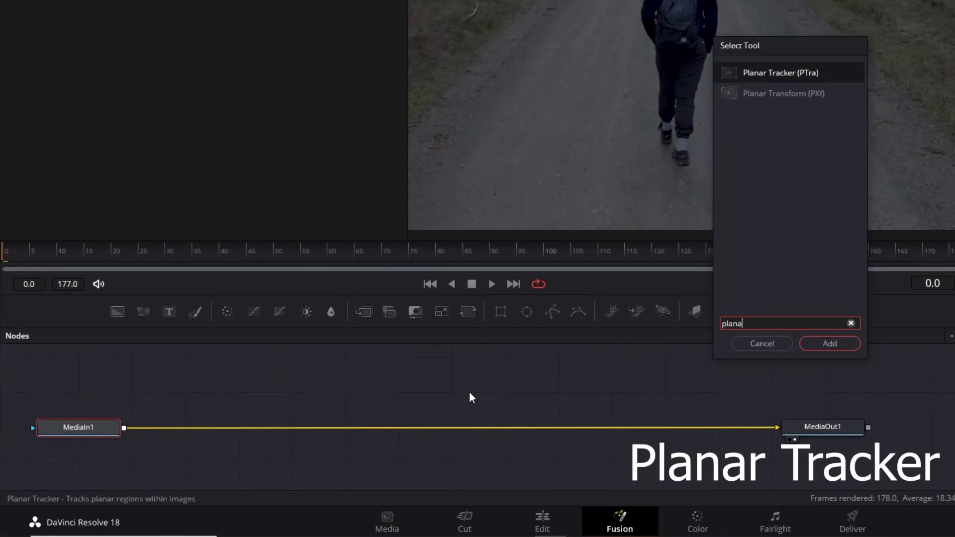
left_click(827, 344)
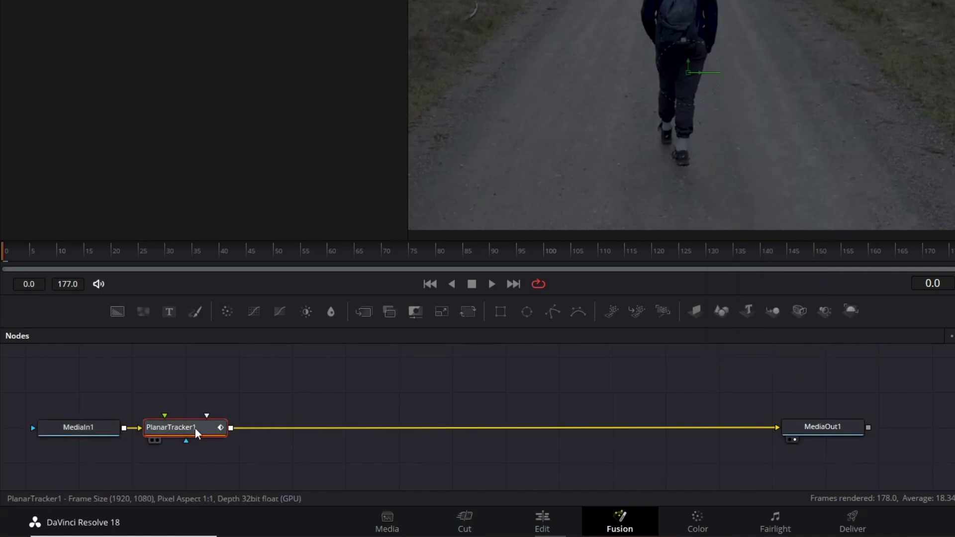
left_click_drag(195, 428, 648, 424)
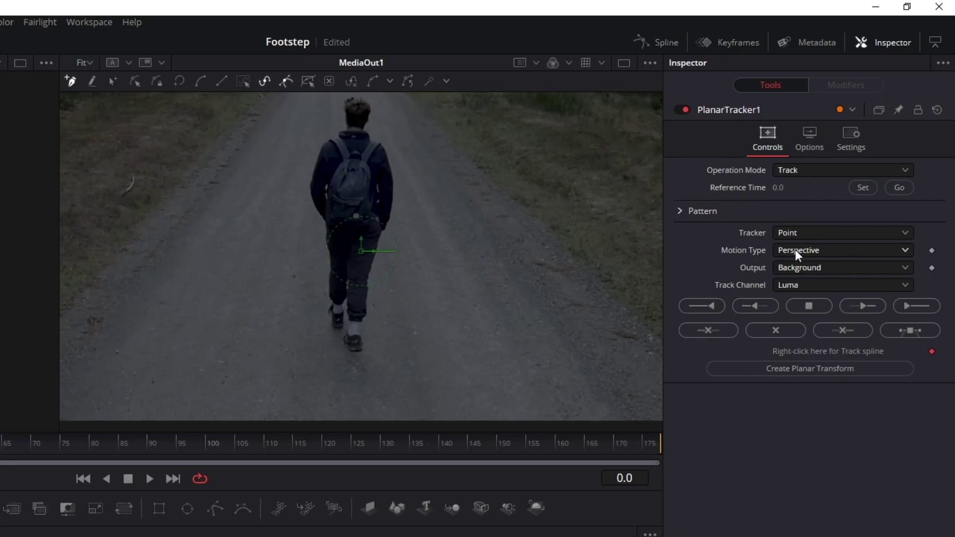
Use the Perspective motion type and outline the road around the walker's legs with a closed four-corner tracking pattern
left_click(795, 249)
left_click(843, 250)
left_click(607, 403)
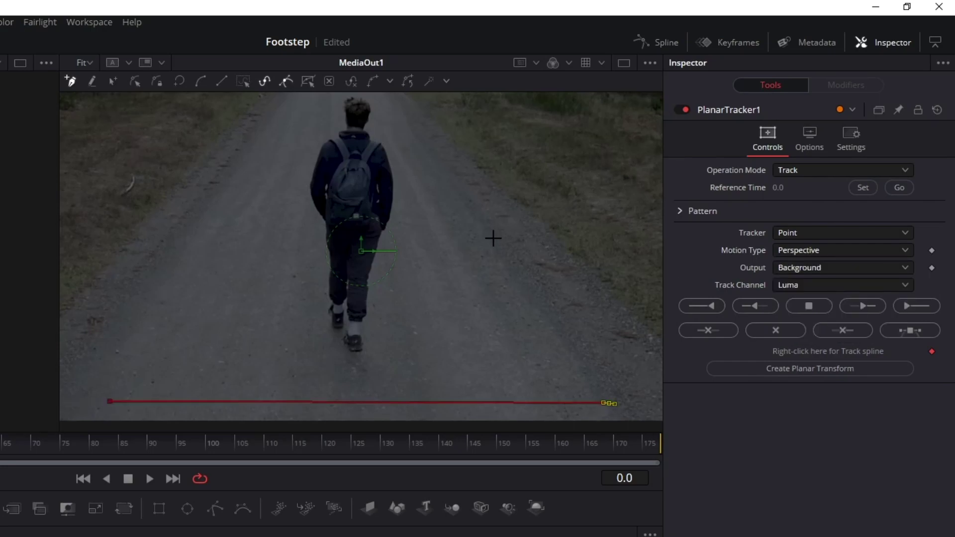
mouse_move(607, 404)
left_mouse_down()
mouse_move(584, 397)
mouse_move(622, 411)
left_mouse_up()
left_click(449, 211)
left_click(245, 210)
left_click(110, 401)
Refine the tracking pattern by moving its near-left corner outward and both far corners outward and lower along the road edges
left_click_drag(111, 401, 97, 411)
left_click_drag(449, 211, 512, 253)
left_click_drag(245, 209, 192, 253)
left_click_drag(512, 254, 502, 237)
left_click_drag(192, 254, 198, 239)
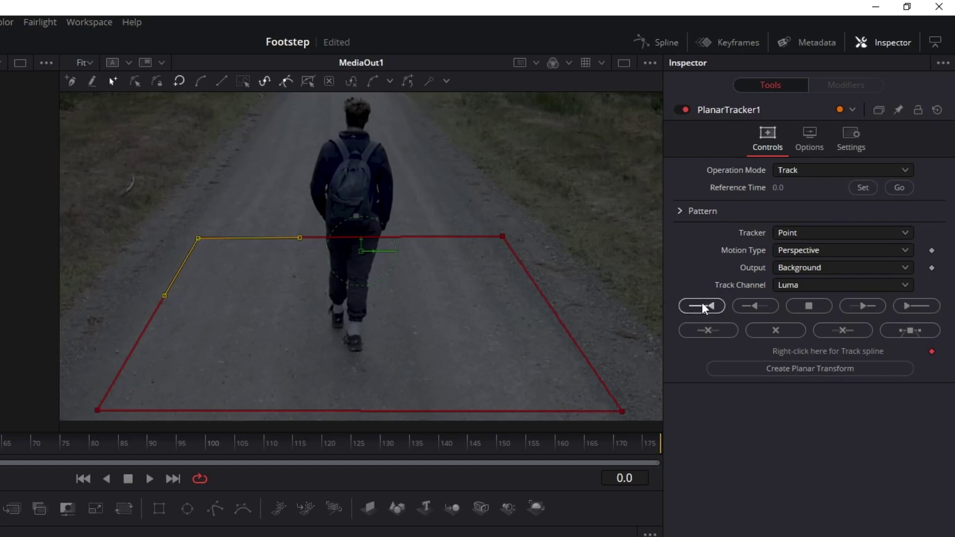
Track the road pattern forward to the end of the clip and scrub back toward the first frames
left_click(914, 306)
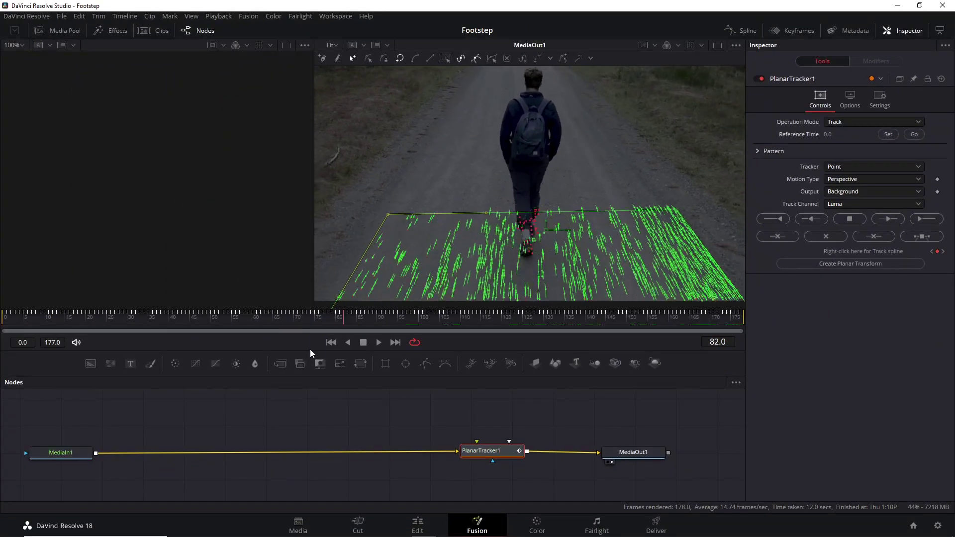
left_click_drag(310, 349, 20, 348)
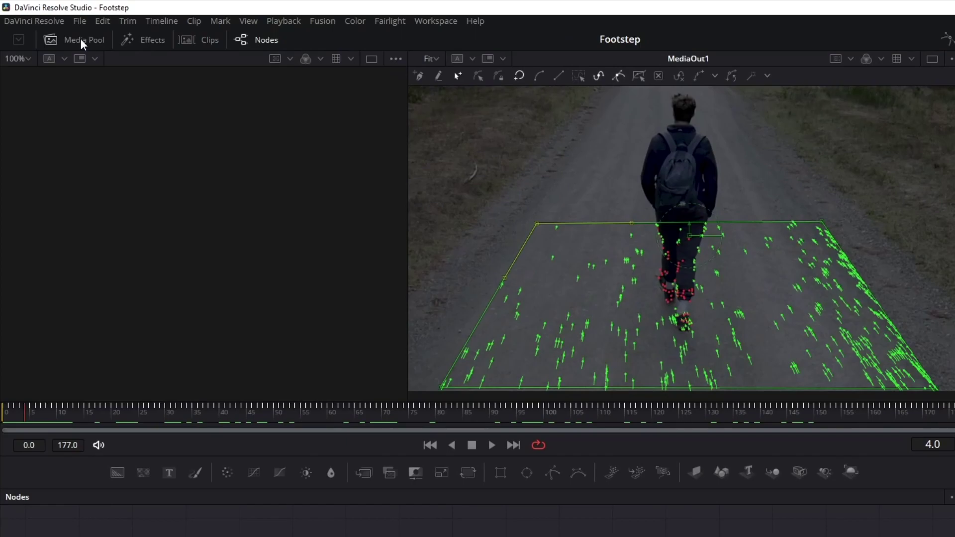
Go to frame 0 and add rightfoot.png from the media pool to the node graph above MediaIn1
left_click(81, 44)
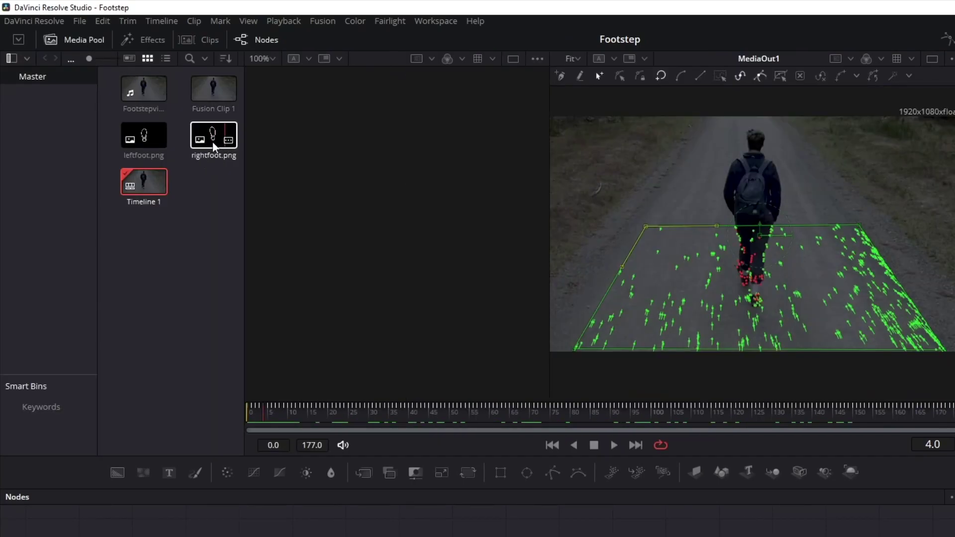
left_click_drag(259, 413, 247, 413)
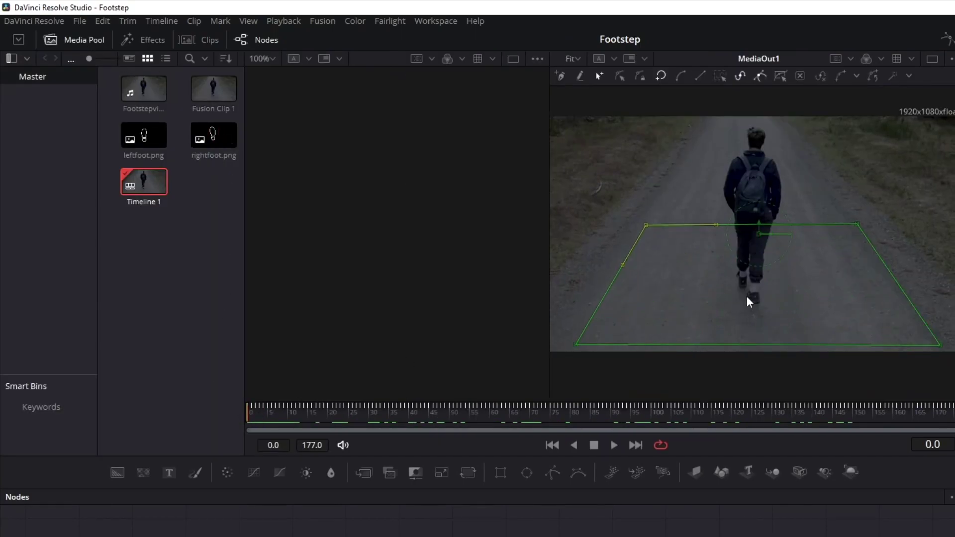
left_click_drag(211, 147, 198, 519)
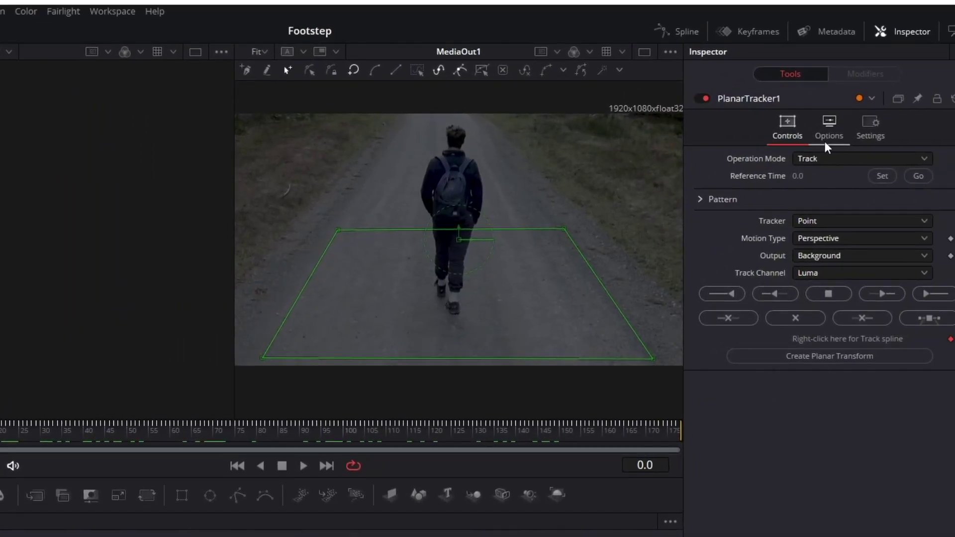
Switch PlanarTracker1 to Corner Pin mode and position the four pin corners along the edges of the tracked road area
left_click(825, 158)
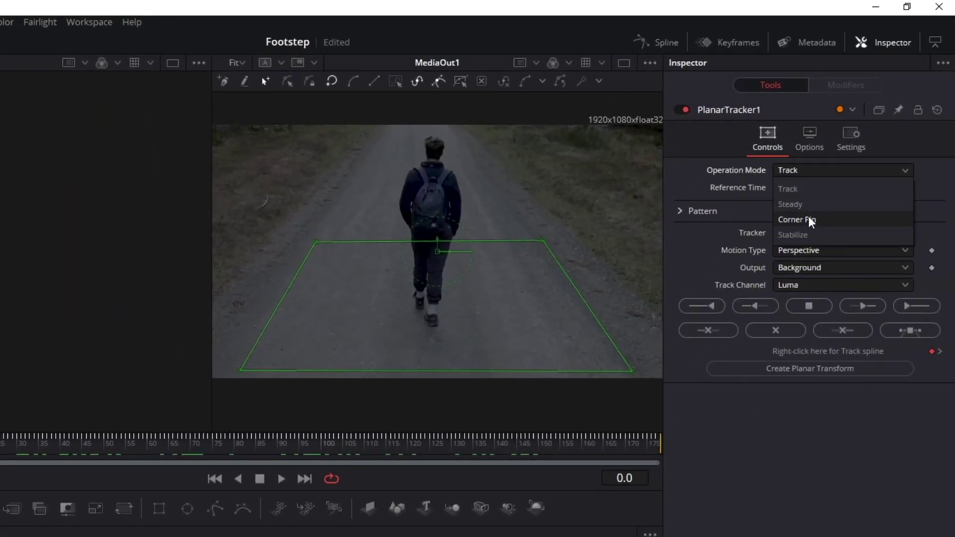
left_click(827, 206)
left_click_drag(361, 273, 265, 356)
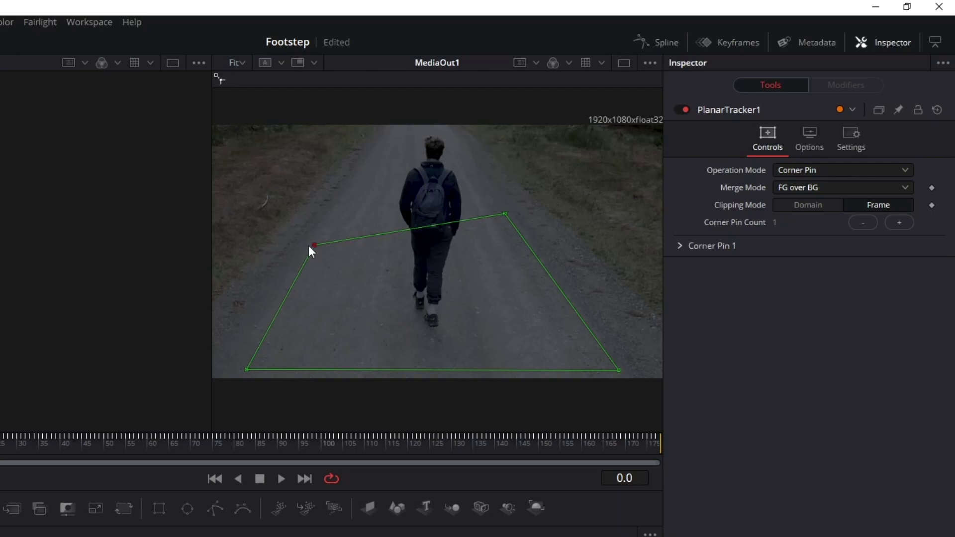
left_click_drag(506, 213, 522, 253)
left_click_drag(246, 369, 242, 373)
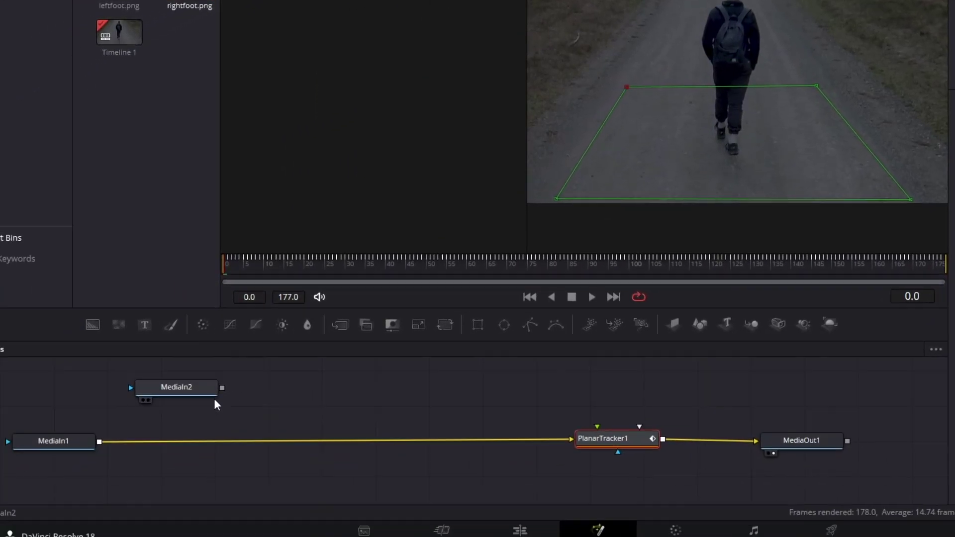
Connect the rightfoot.png node MediaIn2 to PlanarTracker1 so the footprint overlays the road footage
left_click_drag(245, 373, 625, 416)
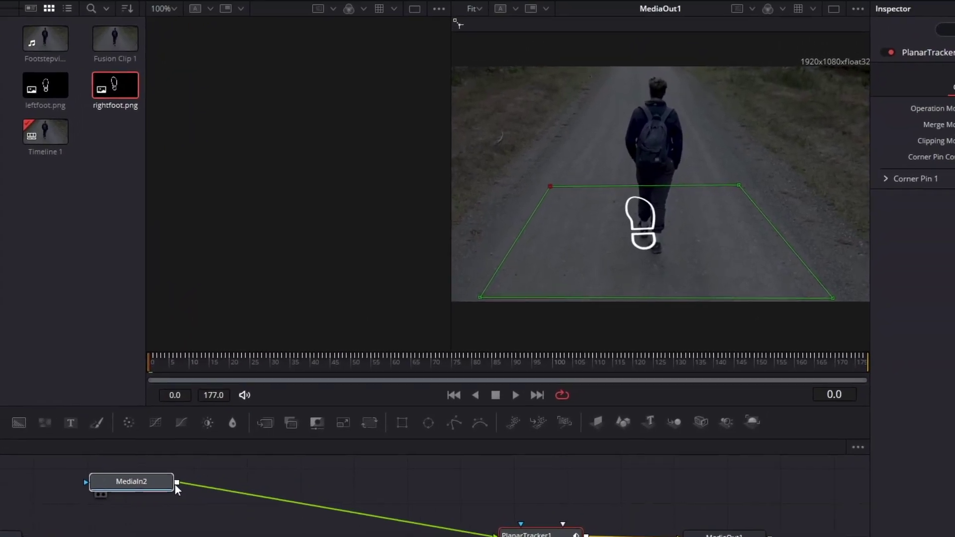
left_click(229, 377)
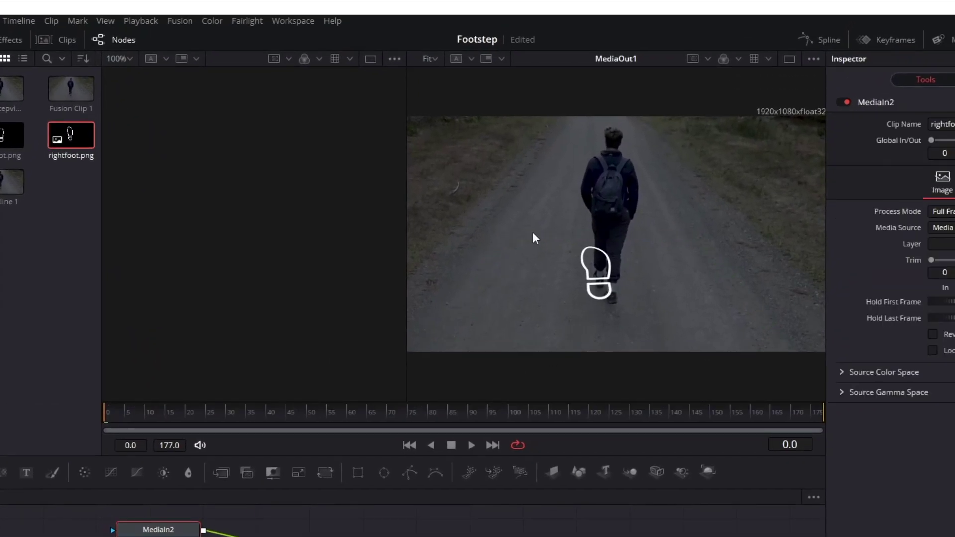
Scrub PlanarTracker1's result back to the clip's start and lower the corner pin's far corners to flatten the footprint
left_click(489, 441)
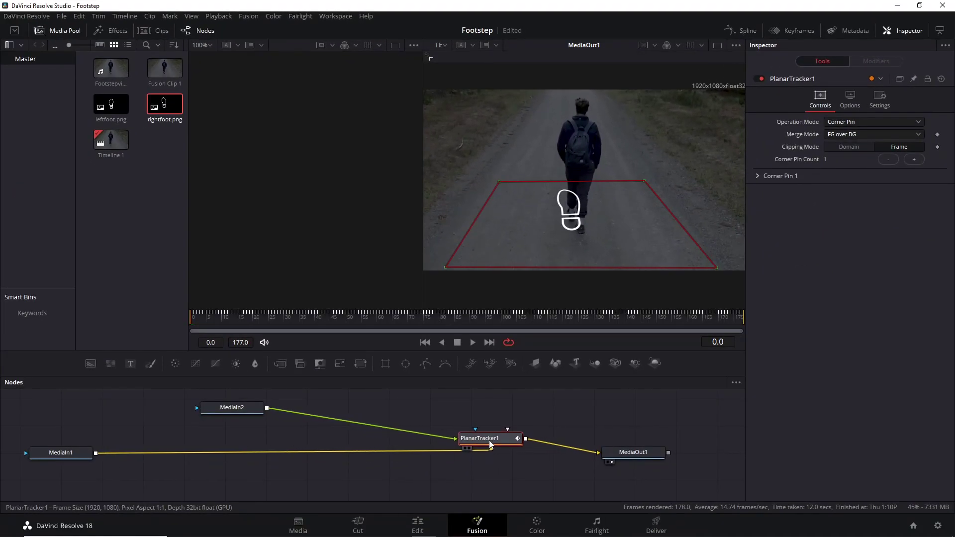
left_click_drag(271, 316, 199, 319)
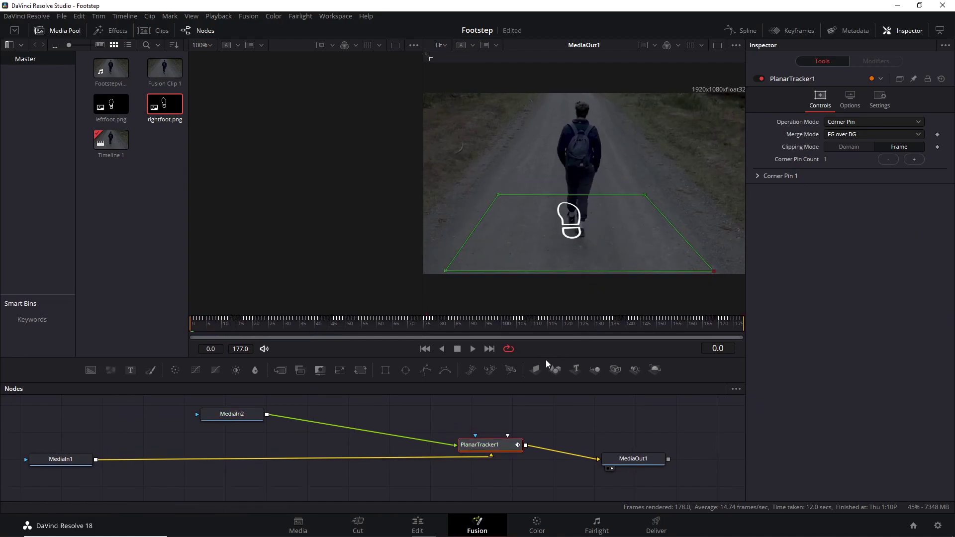
Add a Transform (Xf) node between MediaIn2 and PlanarTracker1
left_click(237, 416)
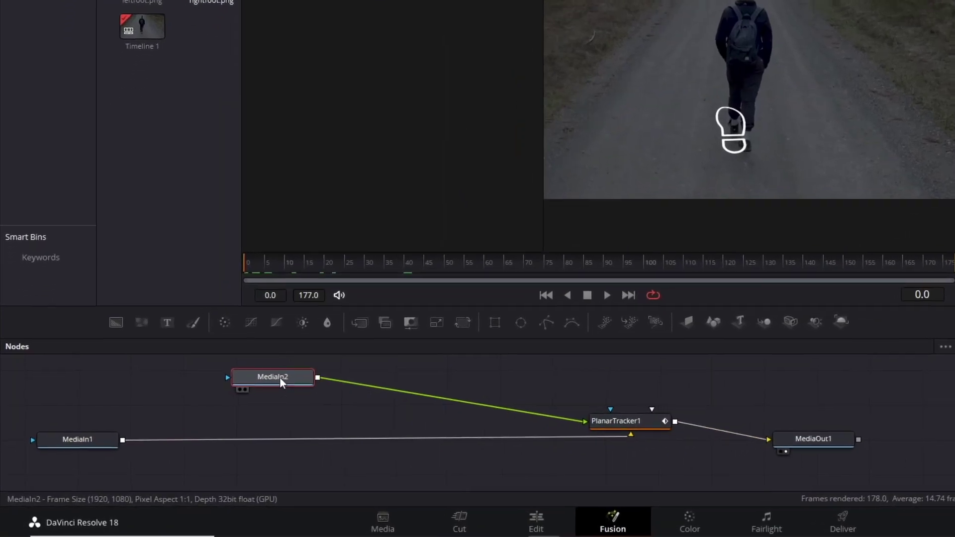
key("shift+space")
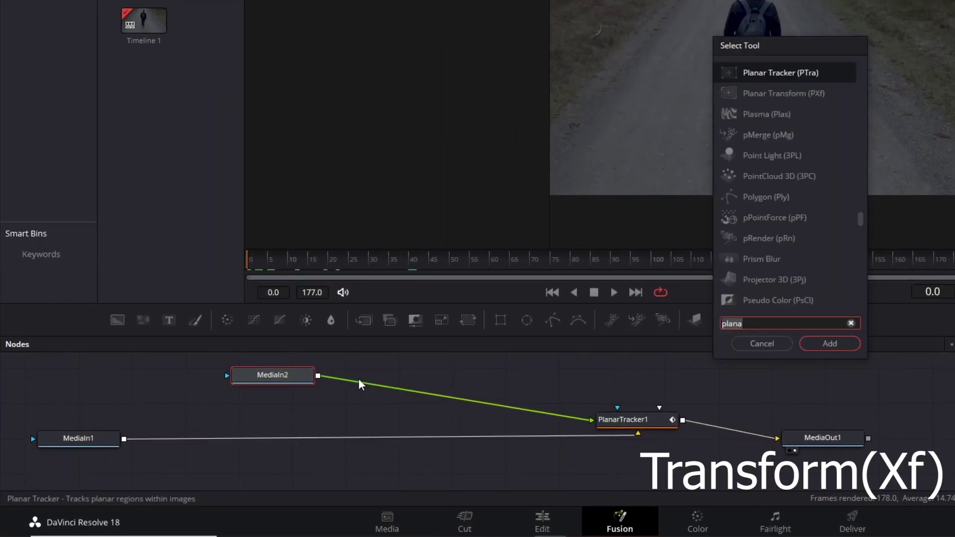
key("BackSpace")
key("BackSpace")
key("BackSpace")
key("BackSpace")
key("BackSpace")
type("trans")
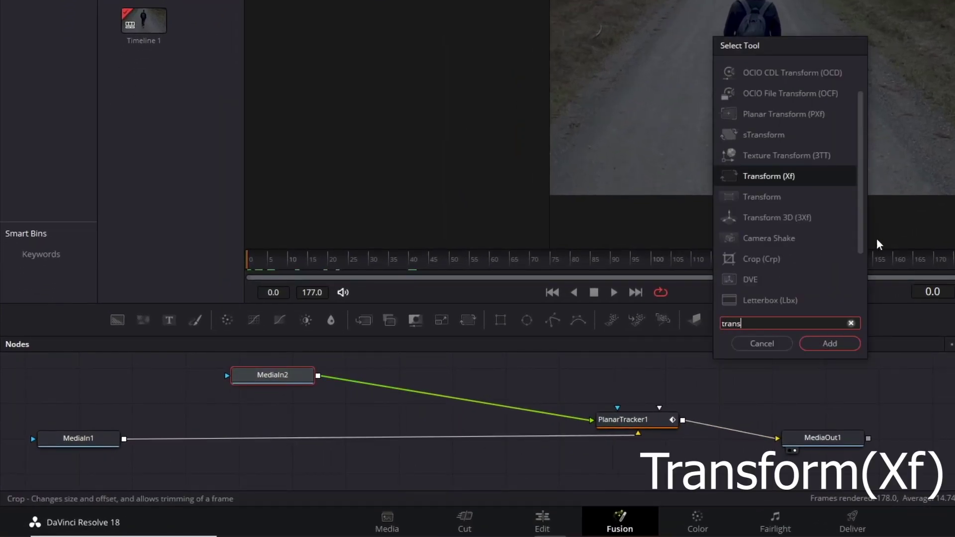
left_click(814, 343)
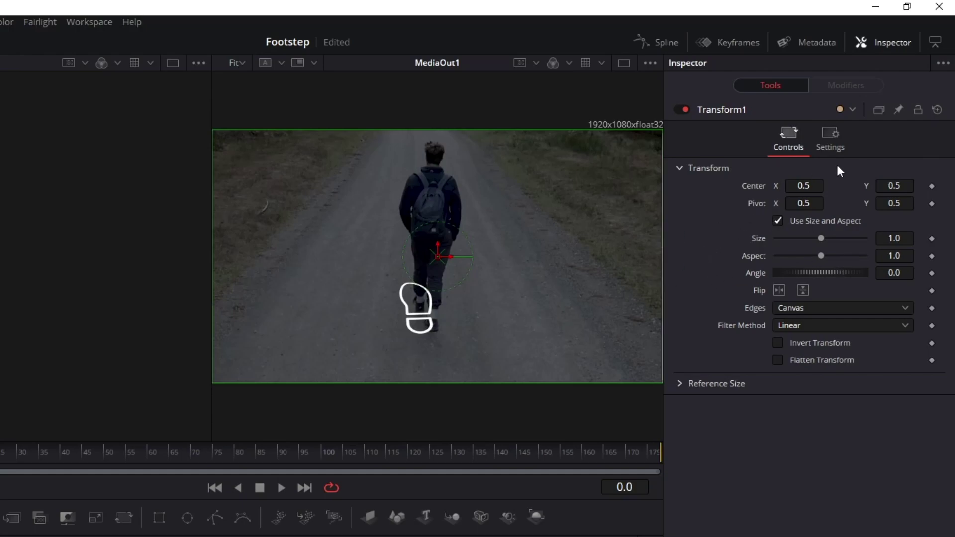
Set Transform1's center to X 0.543, Y 0.519, pivot X to 0.509 and size to 0.58
left_click_drag(791, 185, 812, 185)
left_click_drag(894, 188, 903, 188)
left_click_drag(815, 239, 802, 240)
mouse_move(813, 276)
left_mouse_down()
mouse_move(839, 272)
mouse_move(826, 272)
mouse_move(832, 279)
left_mouse_up()
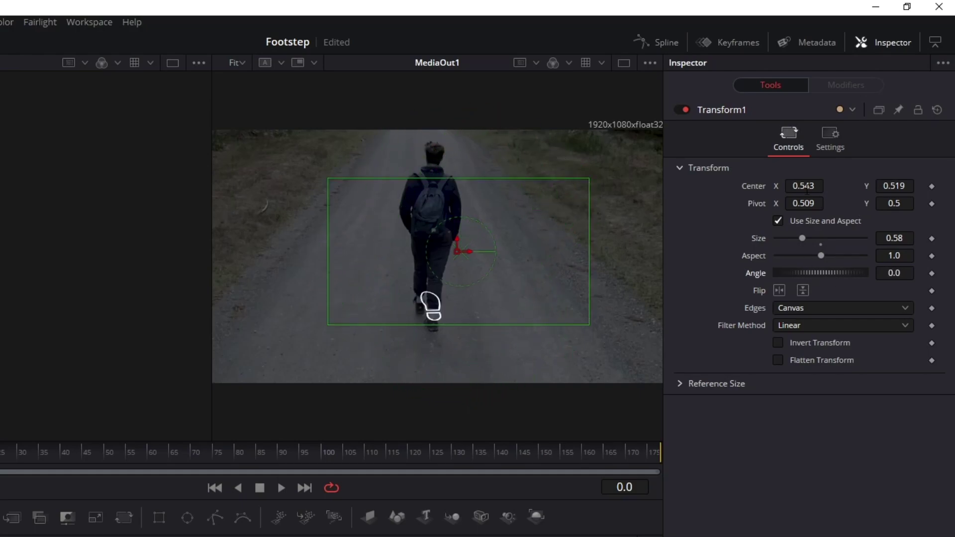
Shrink the footprint to size 0.27 and align it under the walker's right shoe at center X 0.528, Y 0.369
left_click_drag(893, 185, 833, 186)
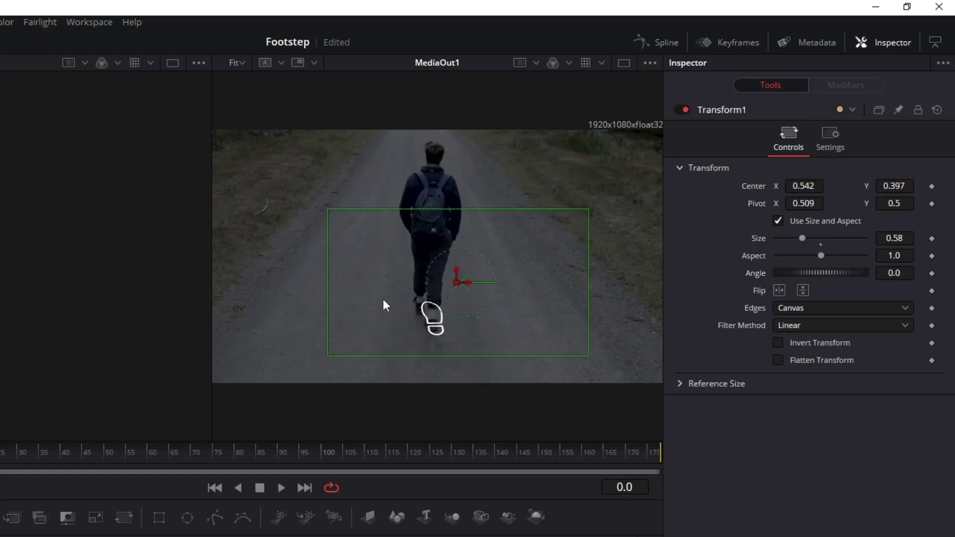
left_click_drag(800, 238, 786, 240)
left_click_drag(908, 185, 896, 185)
left_click_drag(803, 186, 791, 185)
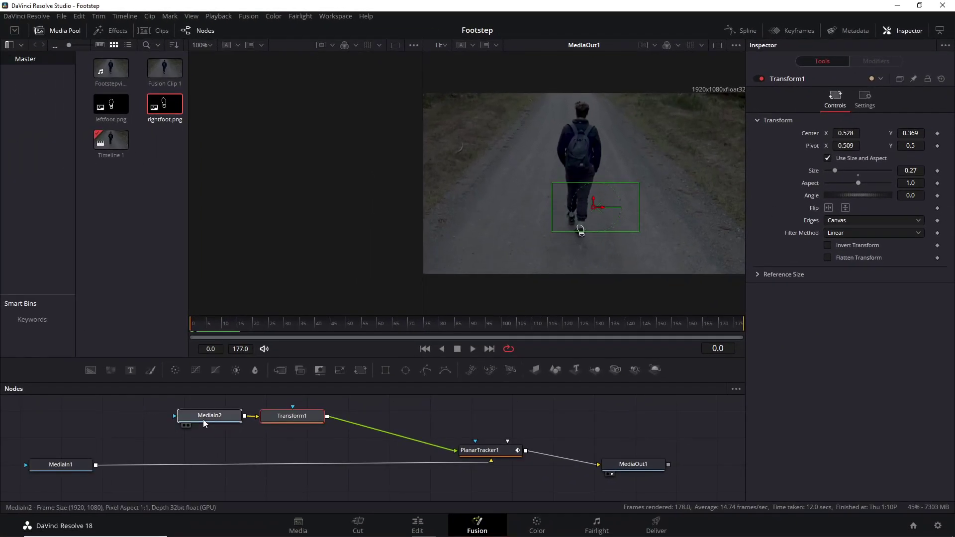
Keyframe Transform1's size of 0.27 at frame 13
left_click_drag(202, 423, 171, 424)
left_click_drag(276, 416, 276, 418)
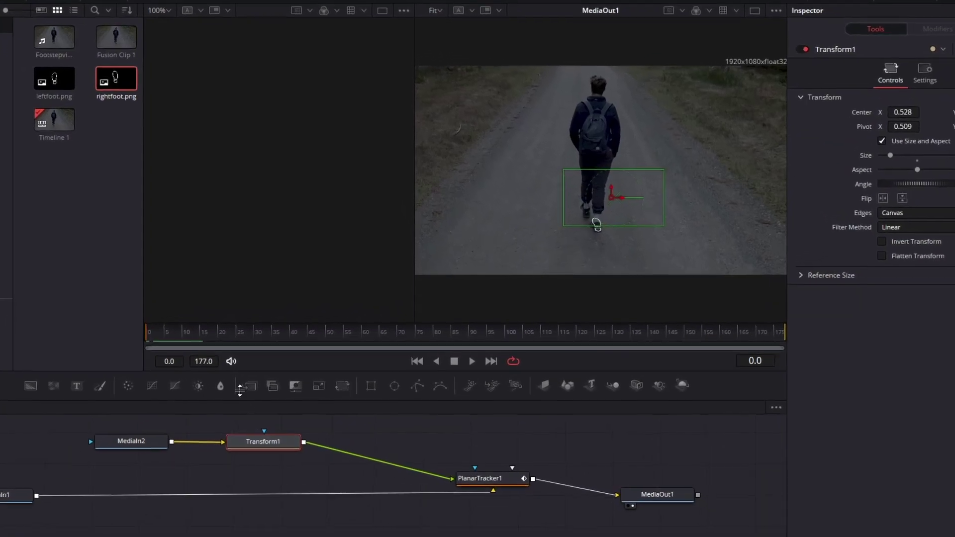
left_click(194, 337)
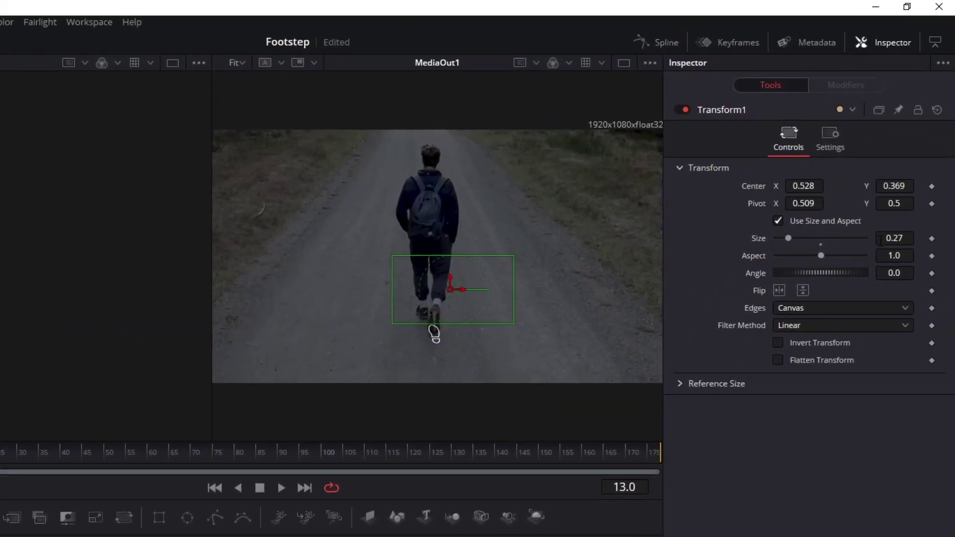
left_click(932, 238)
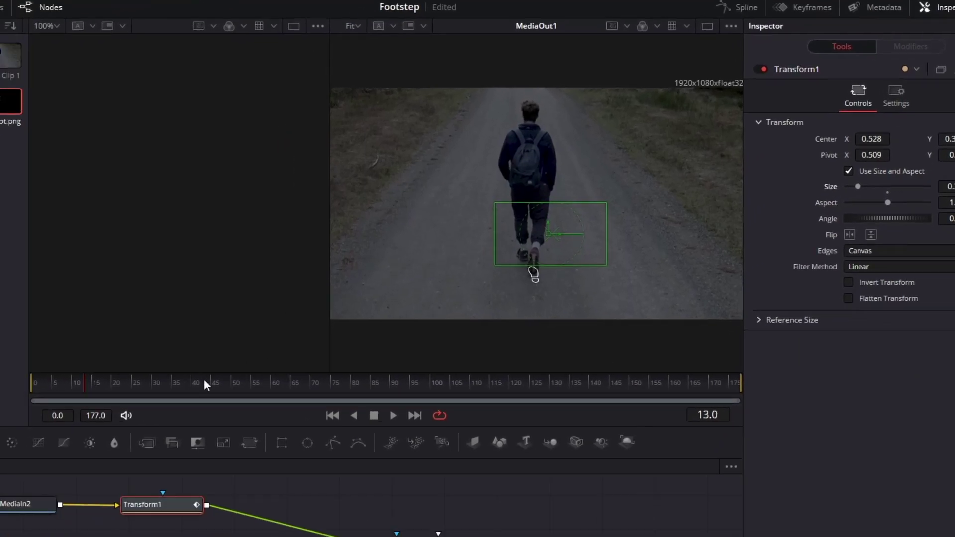
Set Transform1's size to 0.0 at frame 4 and play back the footprint's growth animation
key("Left")
key("Left")
key("Left")
key("Left")
key("Left")
key("Left")
key("Left")
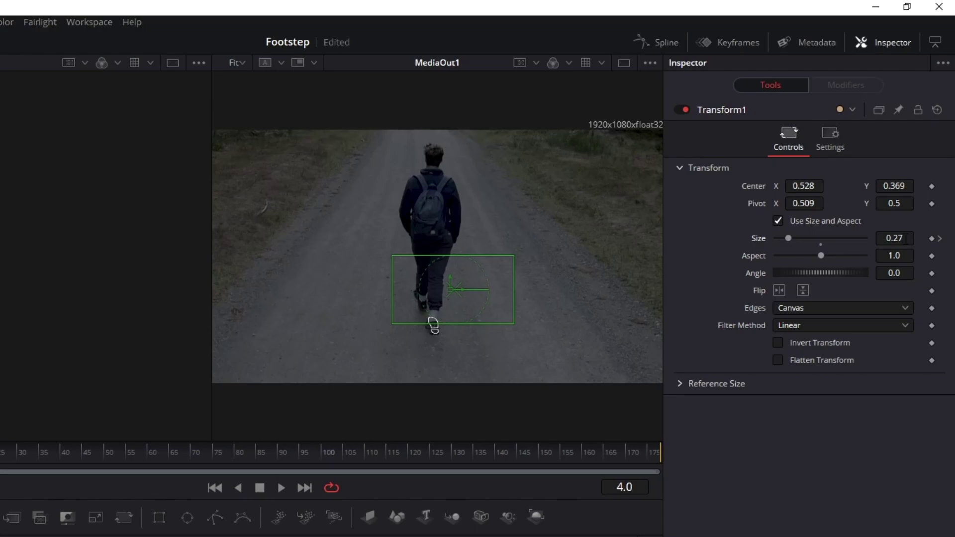
left_click_drag(905, 238, 806, 238)
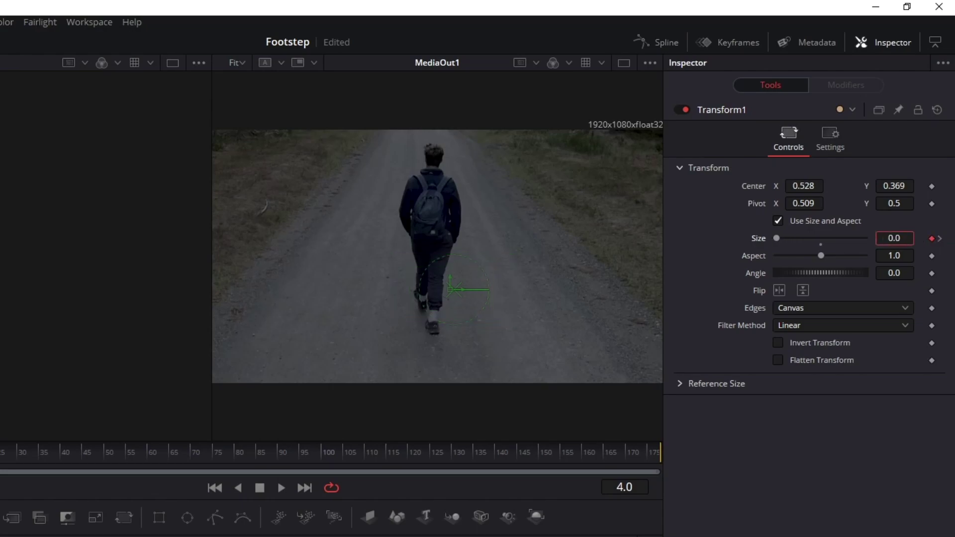
key("space")
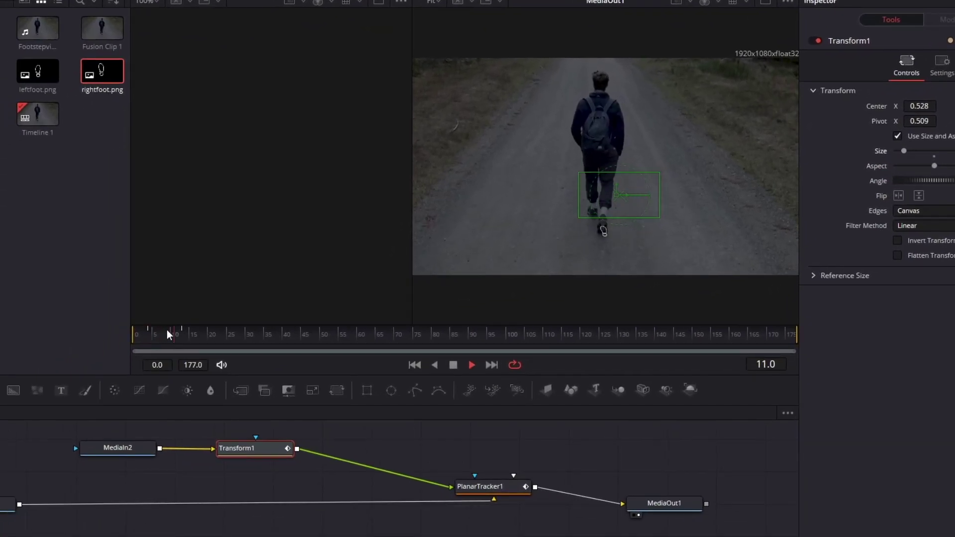
left_click_drag(157, 338, 62, 341)
key("space")
key("space")
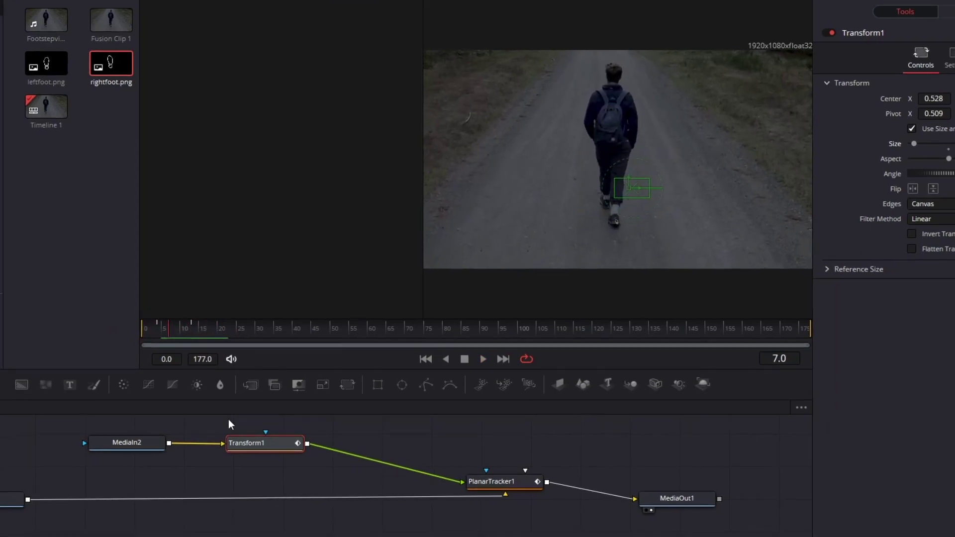
Make room after MediaIn2 and insert a Color Corrector (CC) node between it and Transform1
left_click_drag(130, 443, 64, 442)
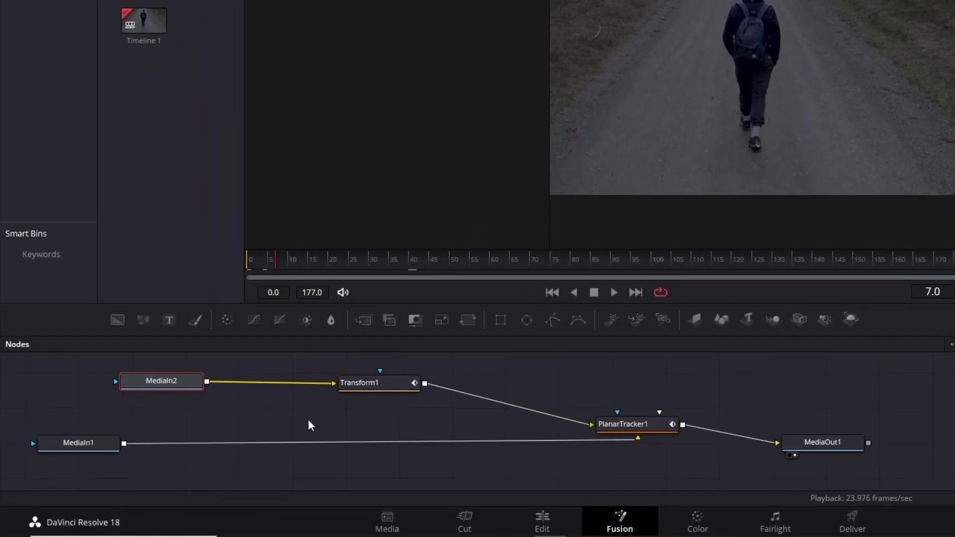
key("shift+space")
type("trans")
key("BackSpace")
key("BackSpace")
key("BackSpace")
key("BackSpace")
key("BackSpace")
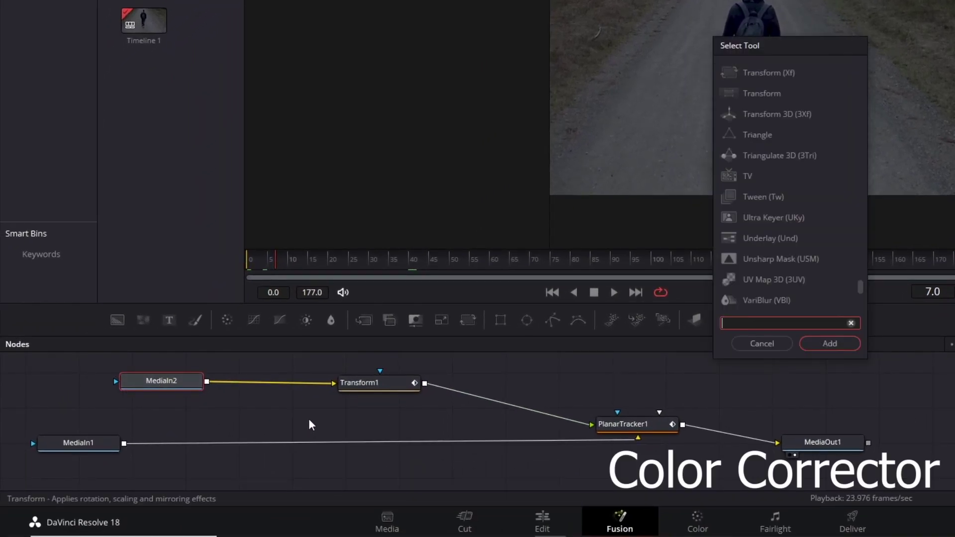
type("color")
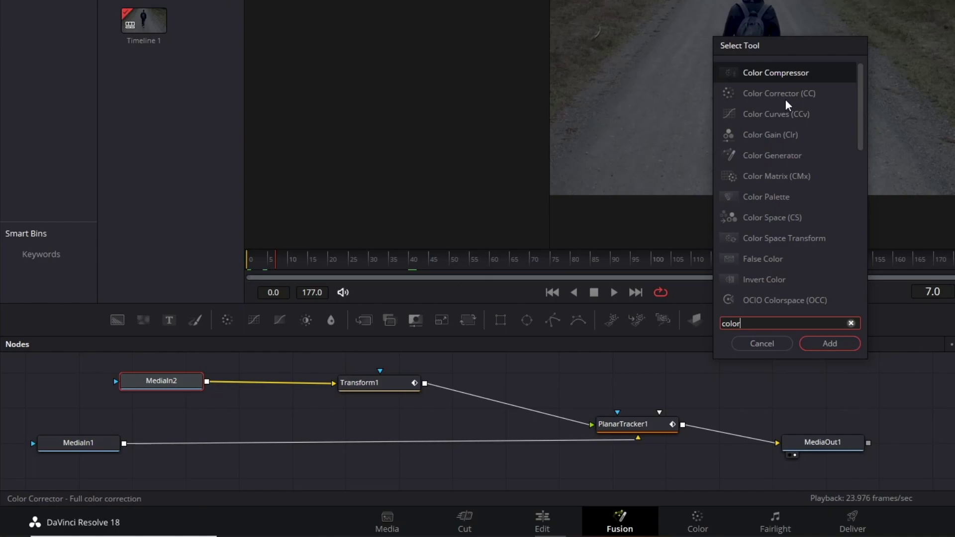
left_click(767, 90)
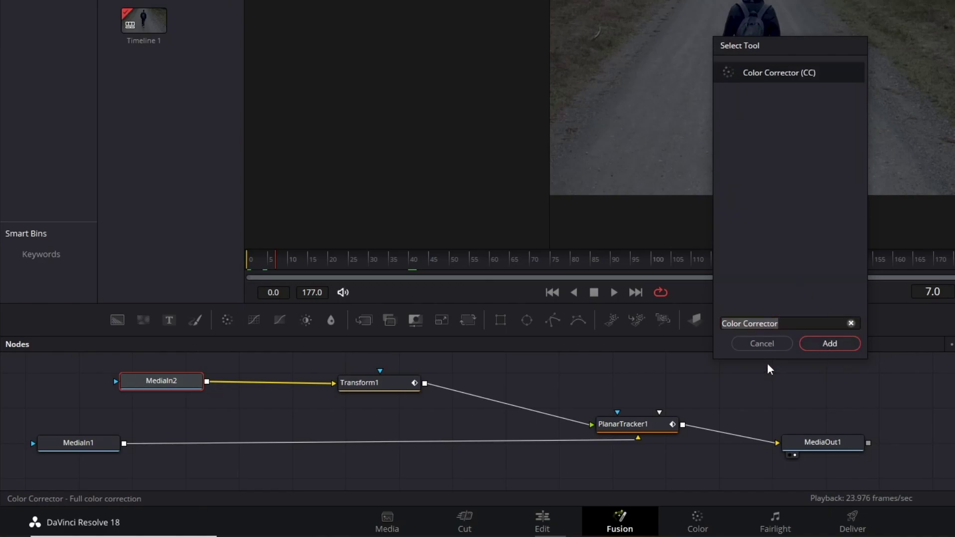
left_click(763, 345)
left_click_drag(180, 381, 159, 380)
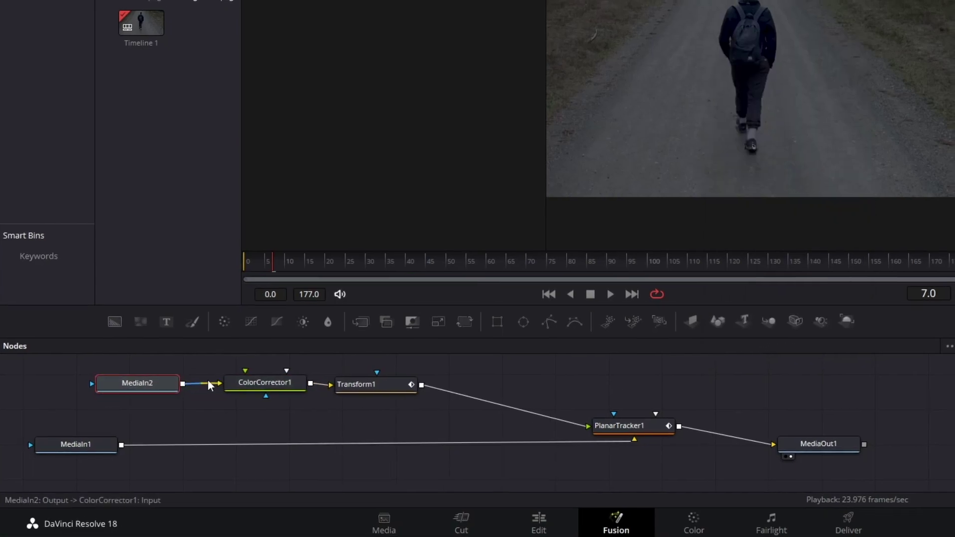
left_click_drag(260, 386, 248, 386)
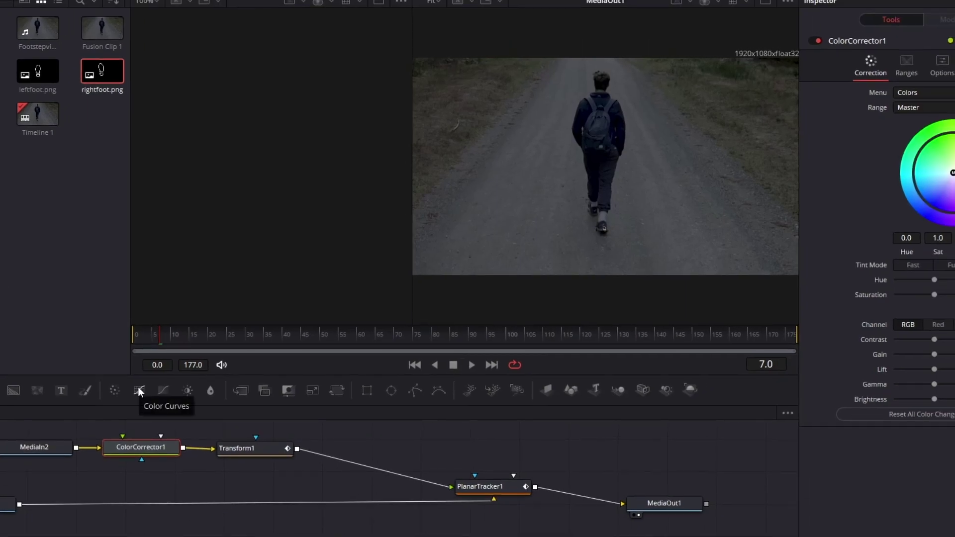
Keyframe ColorCorrector1's gain of 1.0 at frame 16
left_click(176, 320)
left_click_drag(151, 336, 186, 335)
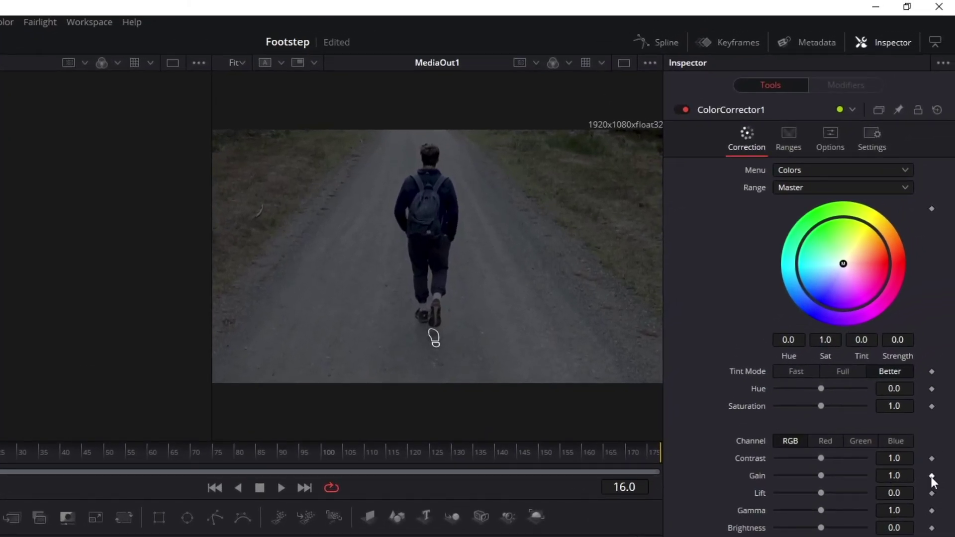
left_click(931, 476)
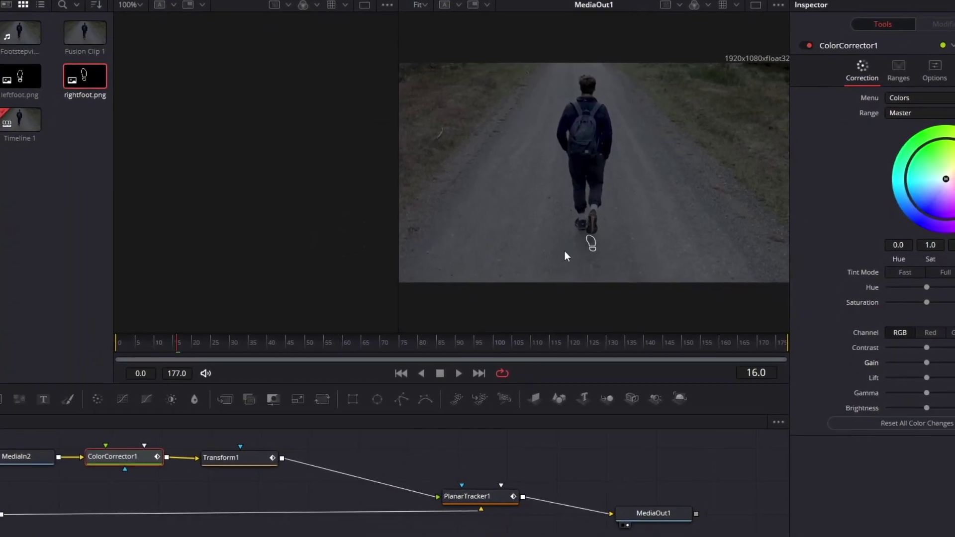
Set ColorCorrector1's gain to 0.0 at frame 4 and play back the footprint's fade-in
left_click_drag(182, 342, 155, 342)
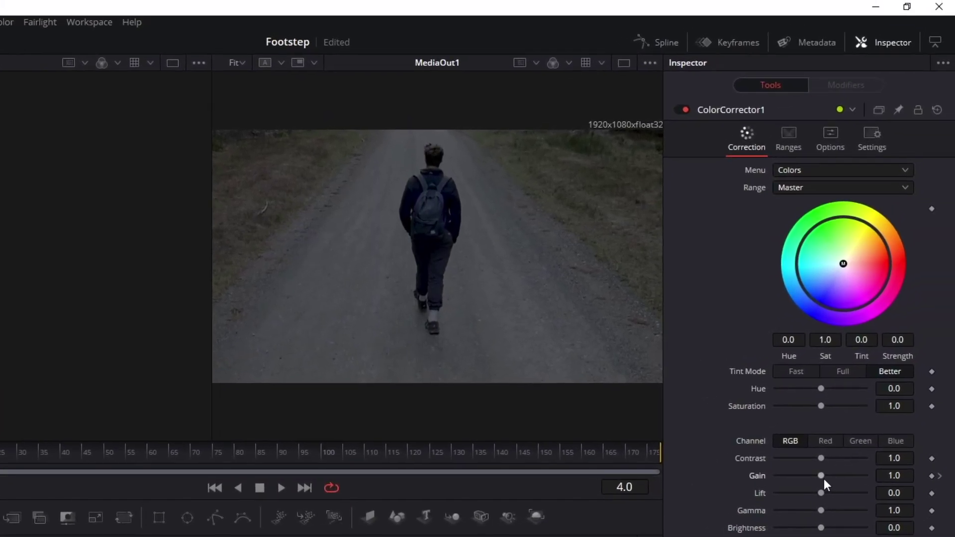
left_click_drag(840, 454, 737, 464)
key("Left")
key("Left")
key("Left")
key("Left")
key("space")
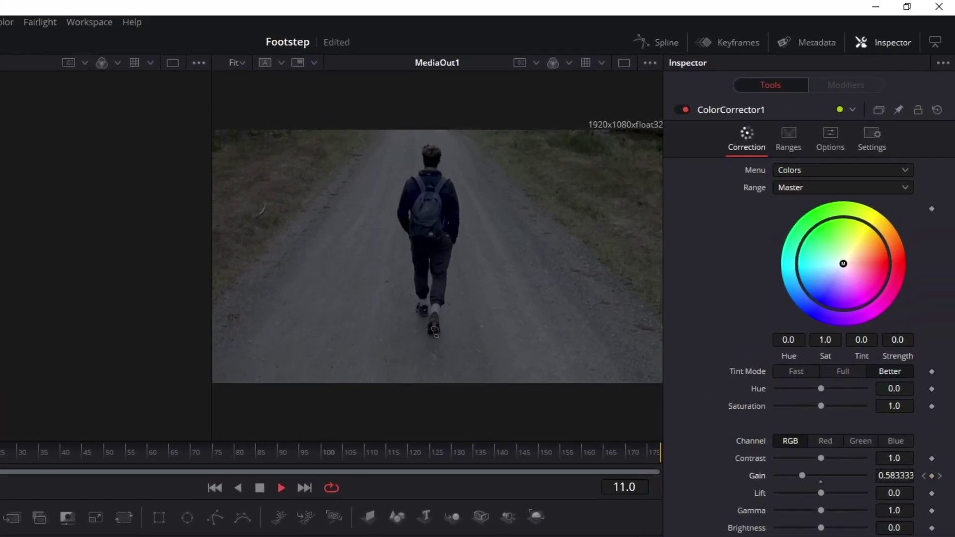
key("space")
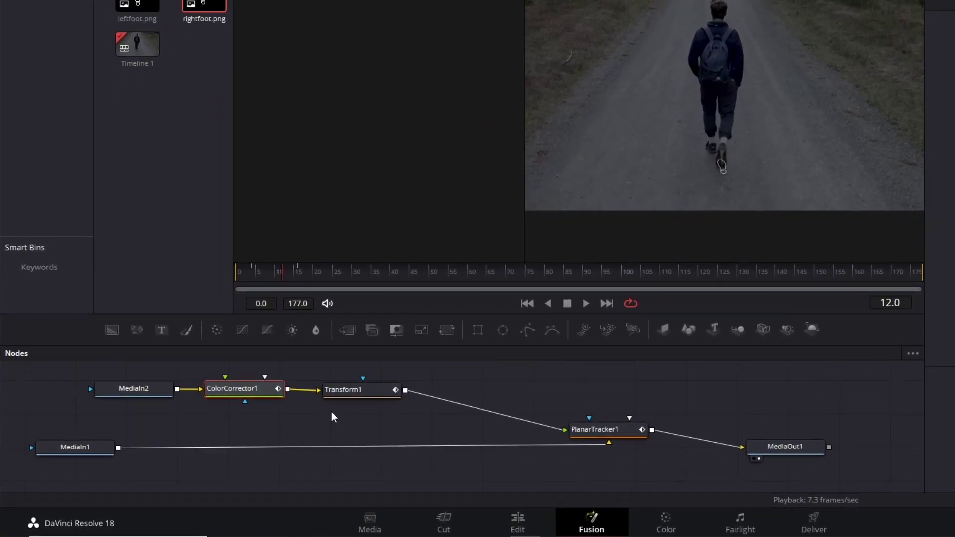
Insert a Glow (Glo) node between ColorCorrector1 and Transform1, with glow size 0.0 and an adjusted glow strength
key("shift+space")
type("glow")
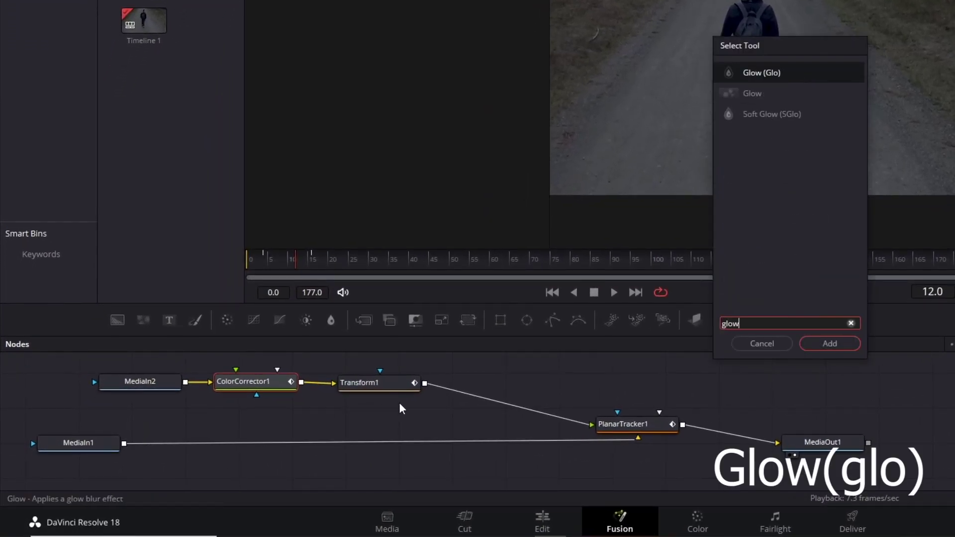
left_click(823, 343)
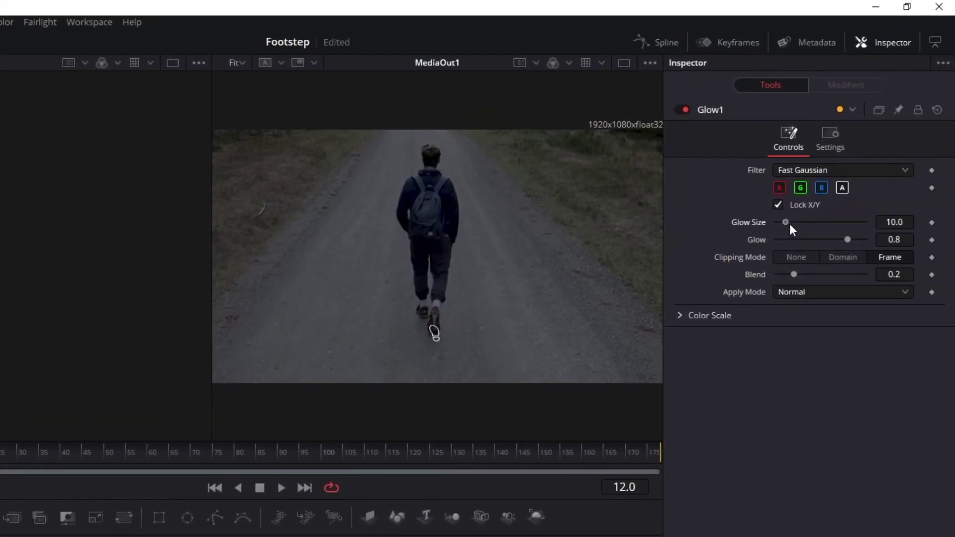
left_click_drag(789, 223, 685, 215)
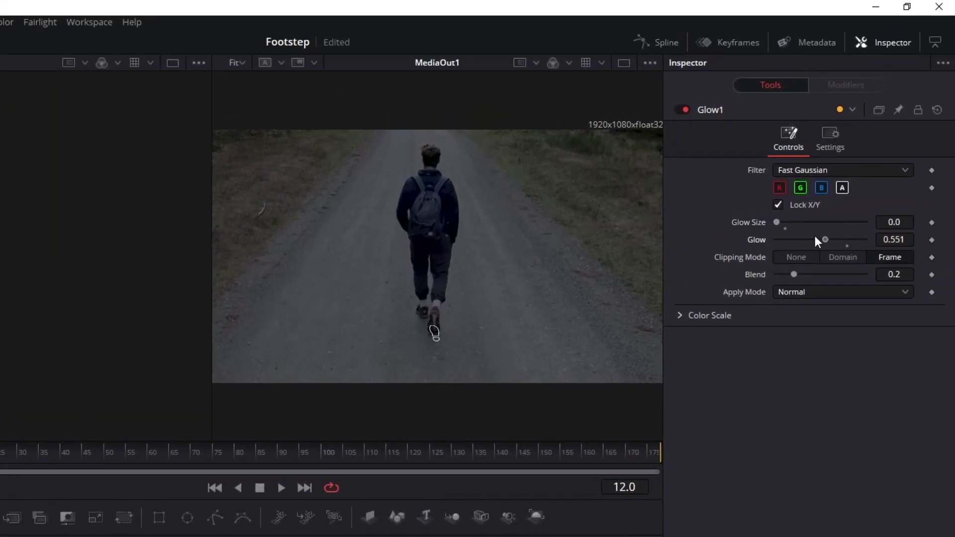
left_click_drag(816, 241, 828, 241)
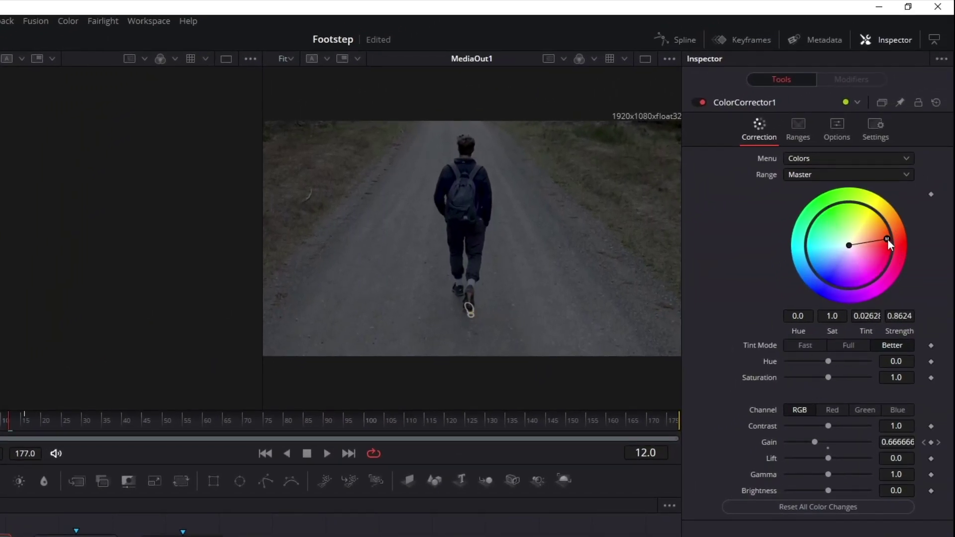
Tint the footprint orange-red in ColorCorrector1 at strength 0.858, with saturation 2.0, gain 0.89, default contrast and raised gamma
left_click_drag(829, 378, 876, 383)
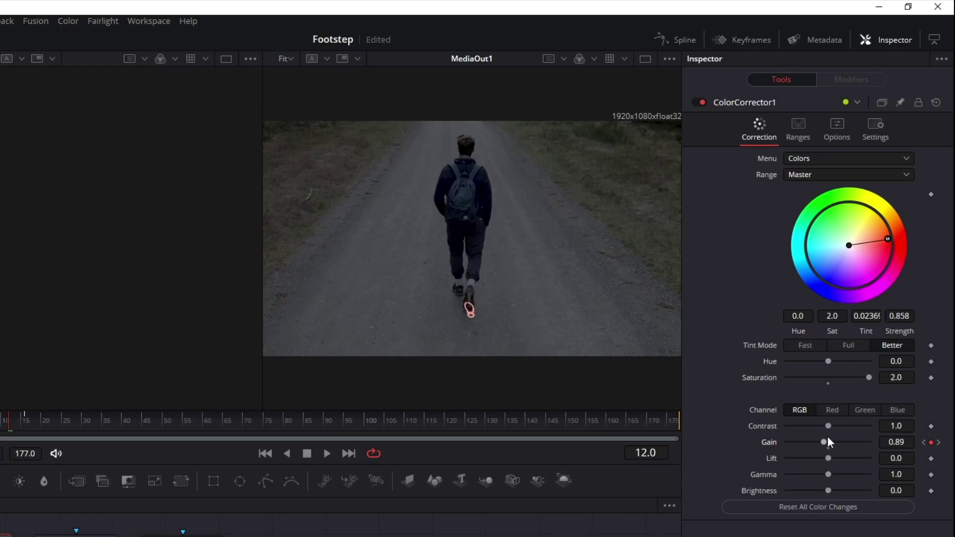
mouse_move(828, 426)
left_mouse_down()
mouse_move(848, 428)
mouse_move(819, 428)
left_mouse_up()
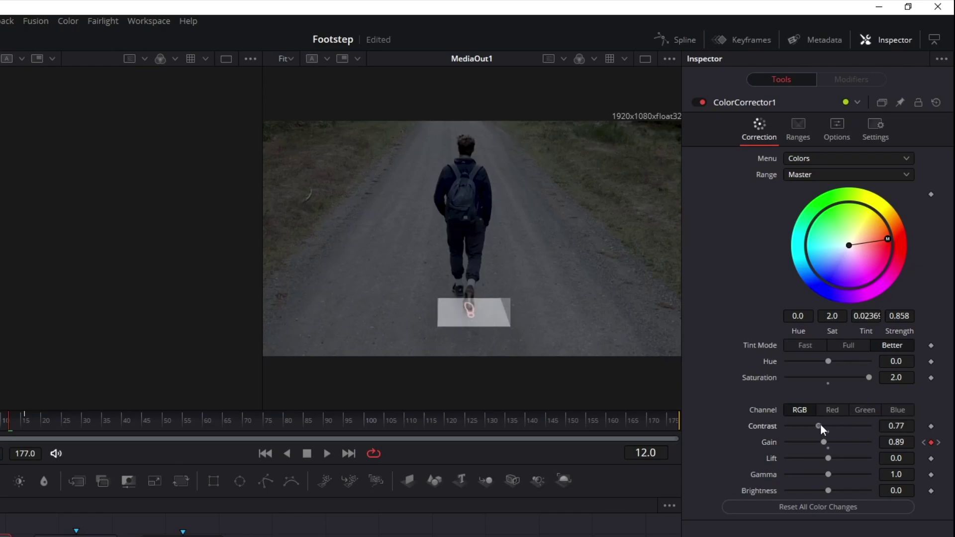
double_click(820, 426)
left_click_drag(828, 474, 860, 475)
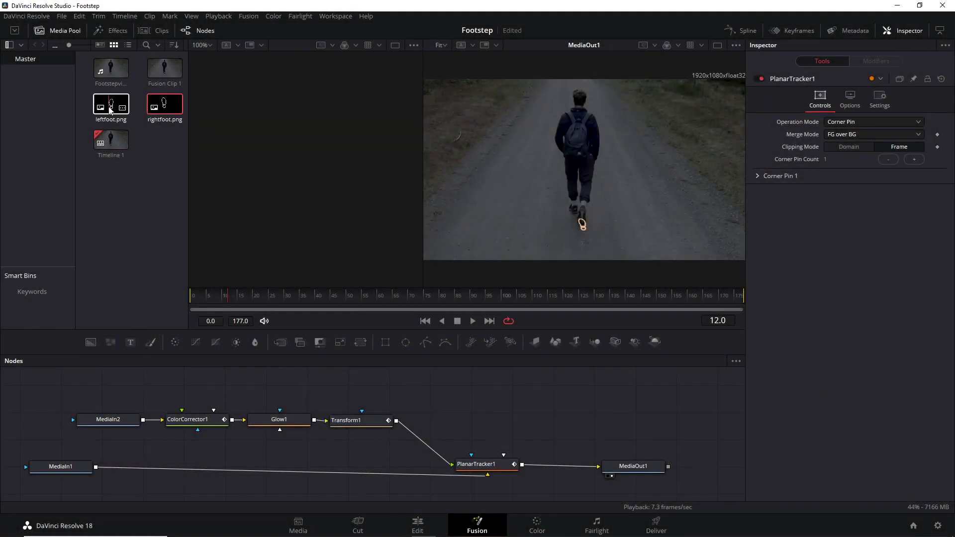
Add leftfoot.png to the node graph and insert a second Planar Tracker between PlanarTracker1 and MediaOut1
left_click_drag(197, 366, 116, 384)
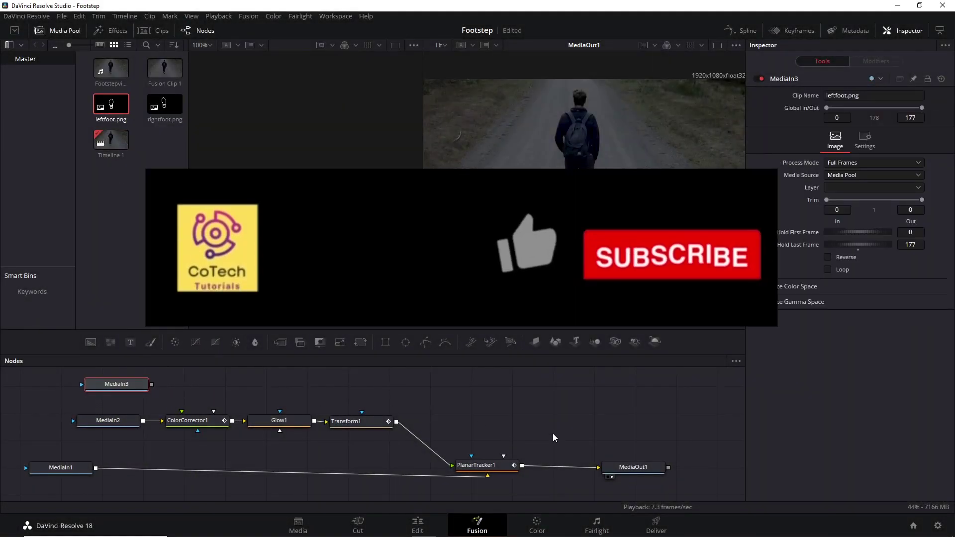
left_click_drag(508, 459, 483, 454)
key("shift+space")
type("planar")
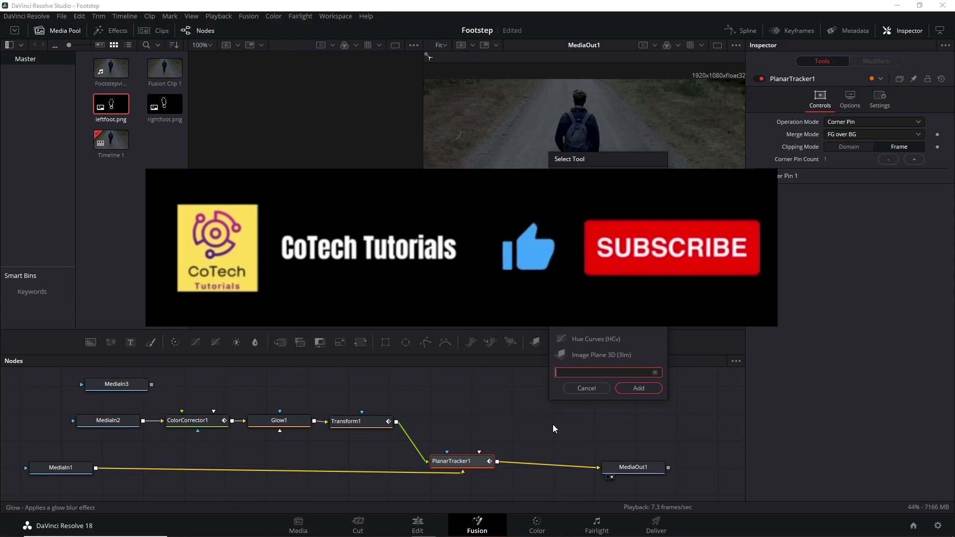
left_click(638, 388)
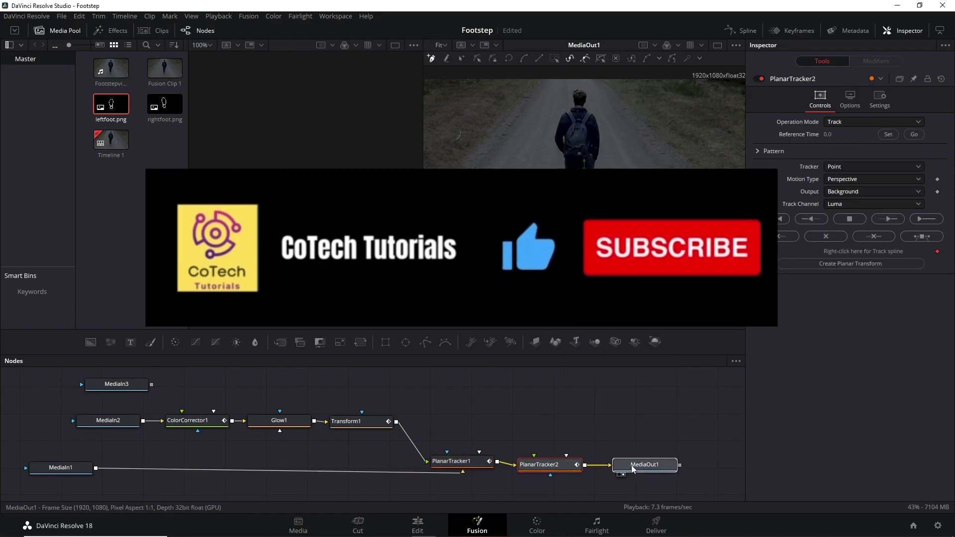
left_click(559, 465)
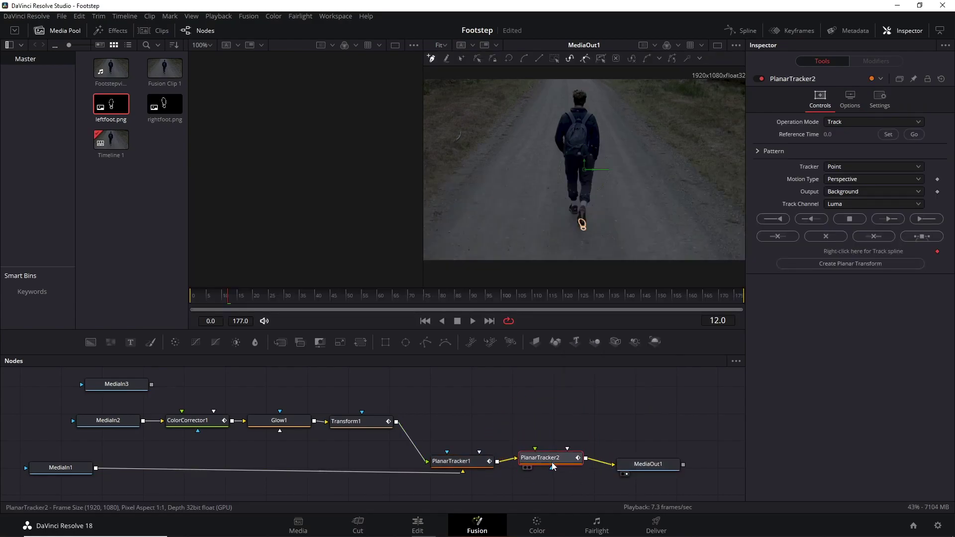
left_click(534, 413)
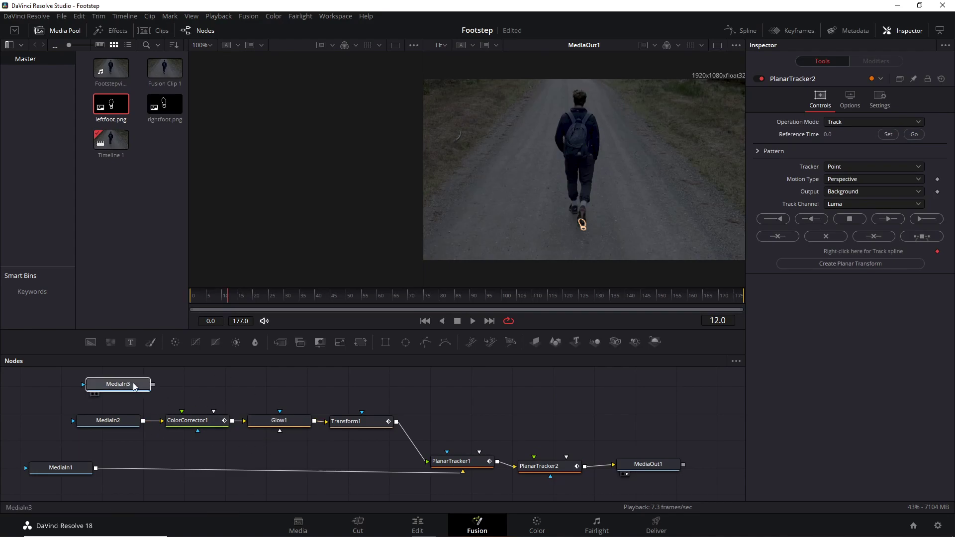
Attach a Transform (Xf) node to MediaIn3 and space out PlanarTracker2 and MediaOut1 in the graph
left_click_drag(135, 387, 198, 385)
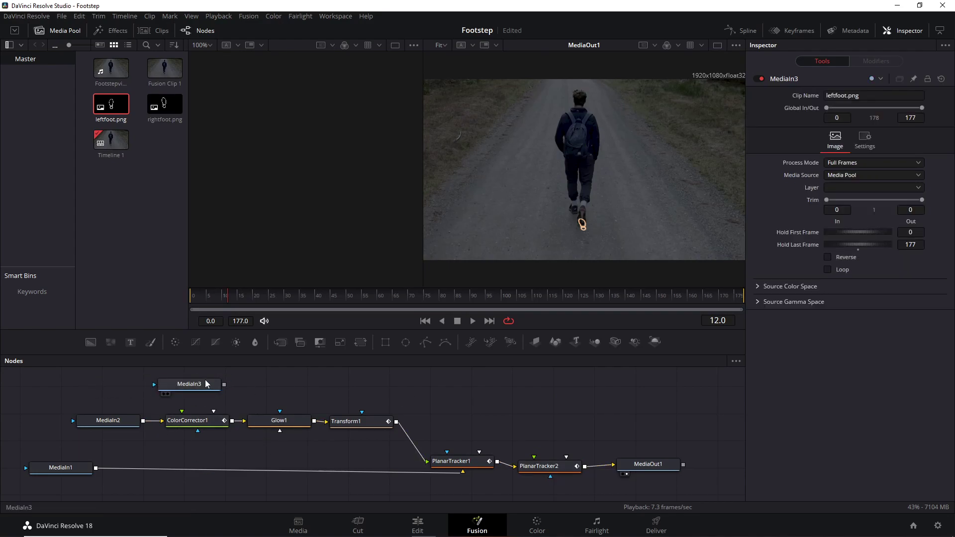
key("shift+space")
type("trans")
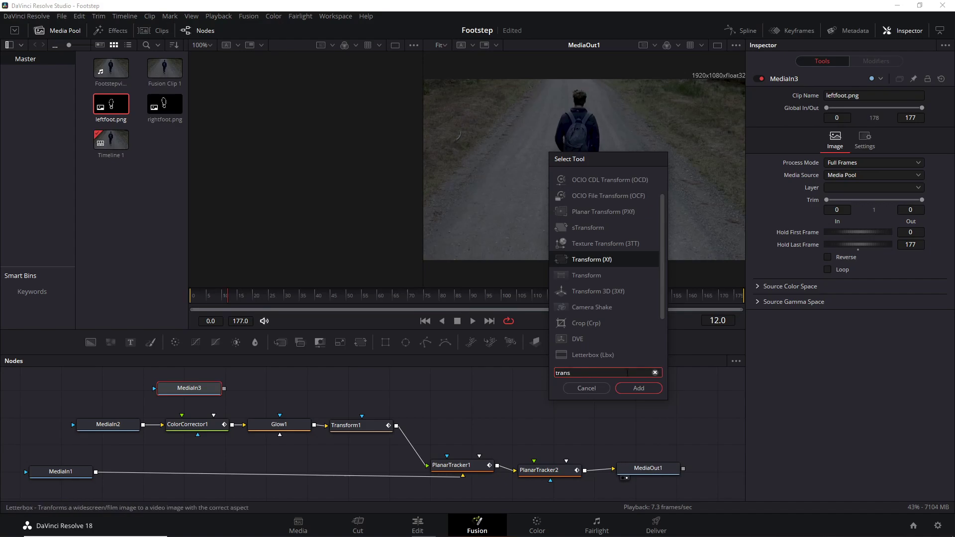
key("Return")
left_click_drag(539, 469, 536, 454)
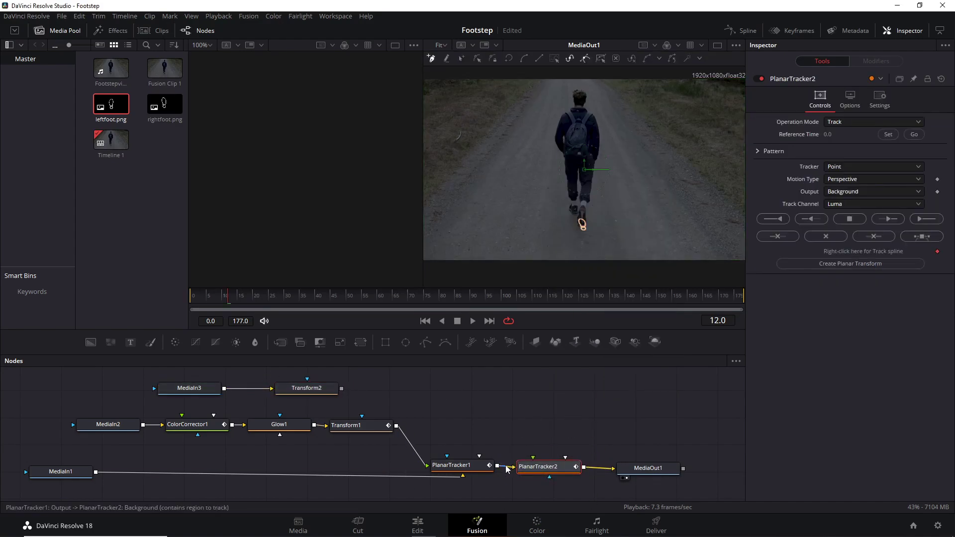
left_click_drag(648, 468, 670, 453)
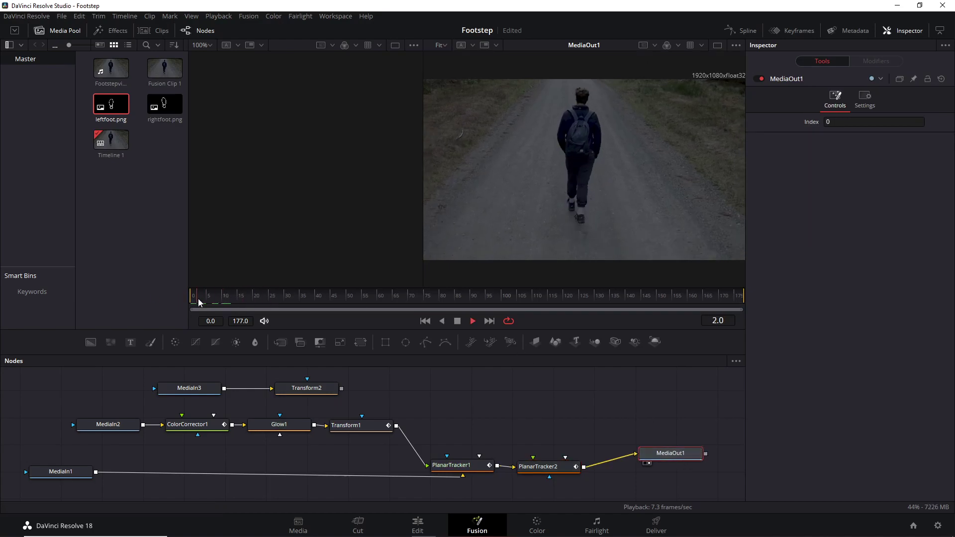
Play back the clip's opening frames and stop at frame 22
key("space")
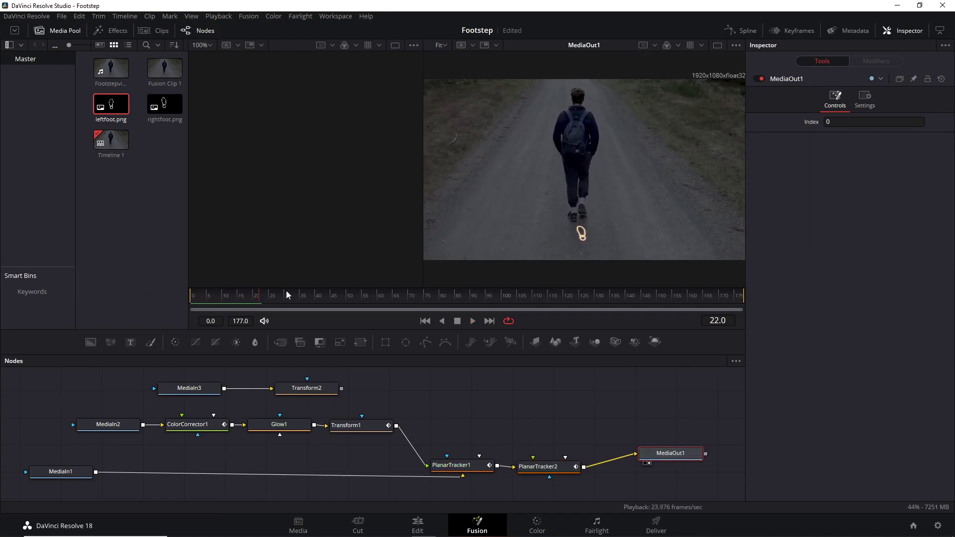
left_click(222, 297)
key("space")
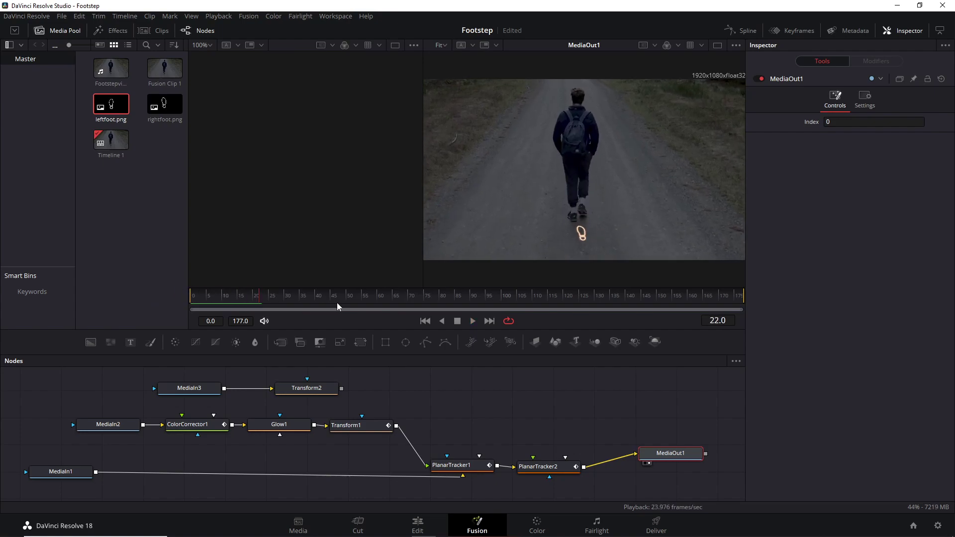